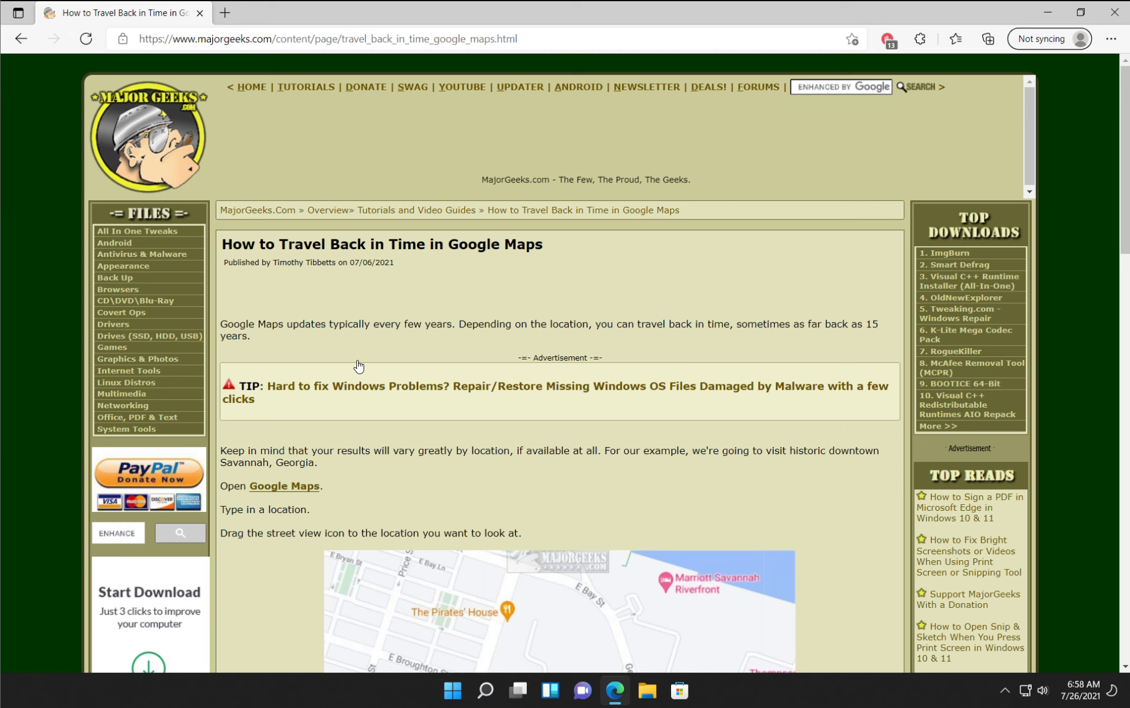
Open Google Maps in a new tab from the MajorGeeks article's link.
{"action": "scroll", "coordinate": [358, 425], "scroll_direction": "down", "scroll_amount": 2}
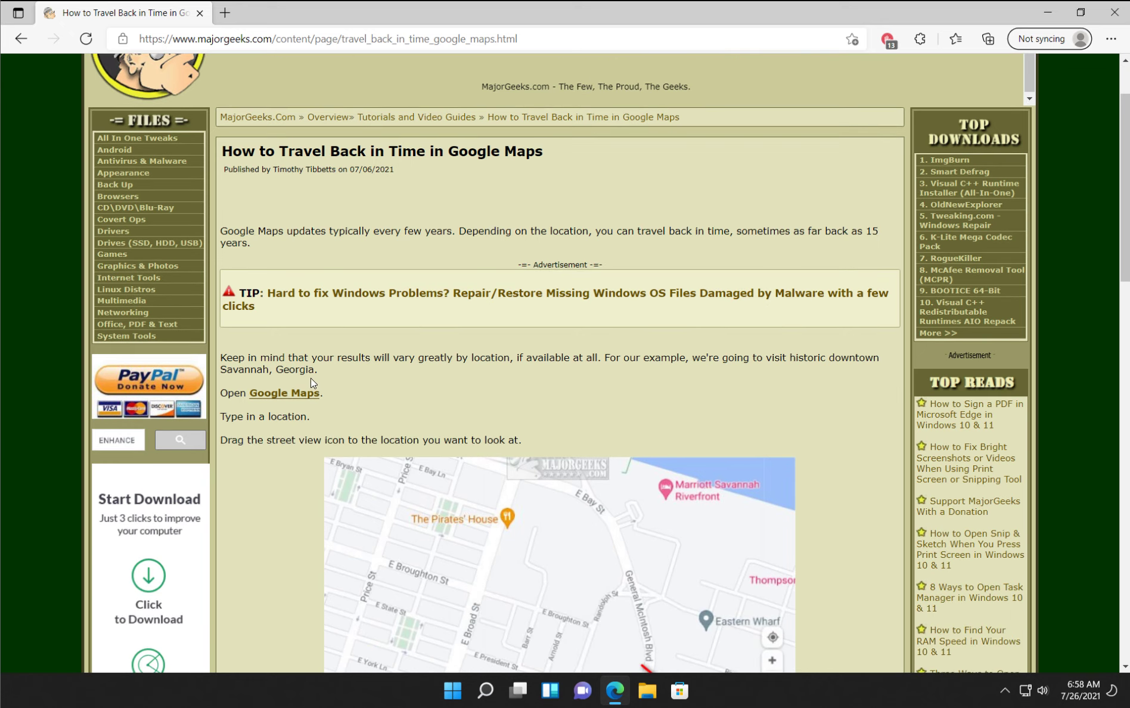
{"action": "left_click", "coordinate": [299, 392]}
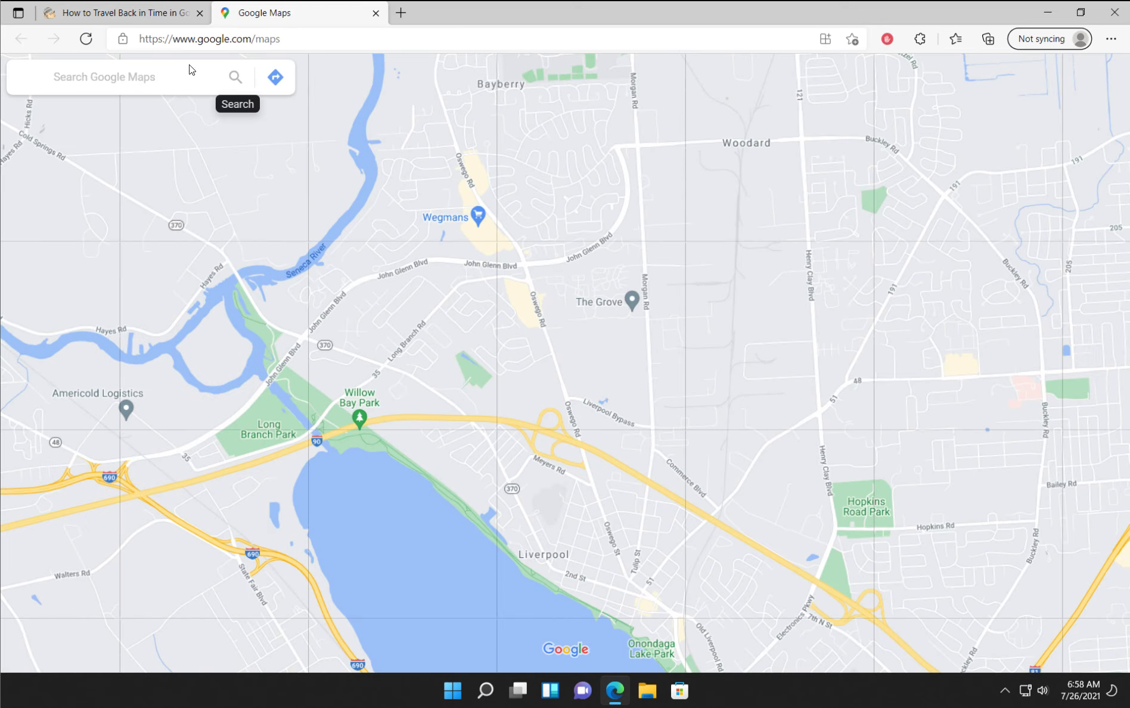
Search 'savan' to go to Savannah, GA, then zoom into the streets around Forsyth Park.
{"action": "type", "text": "savan"}
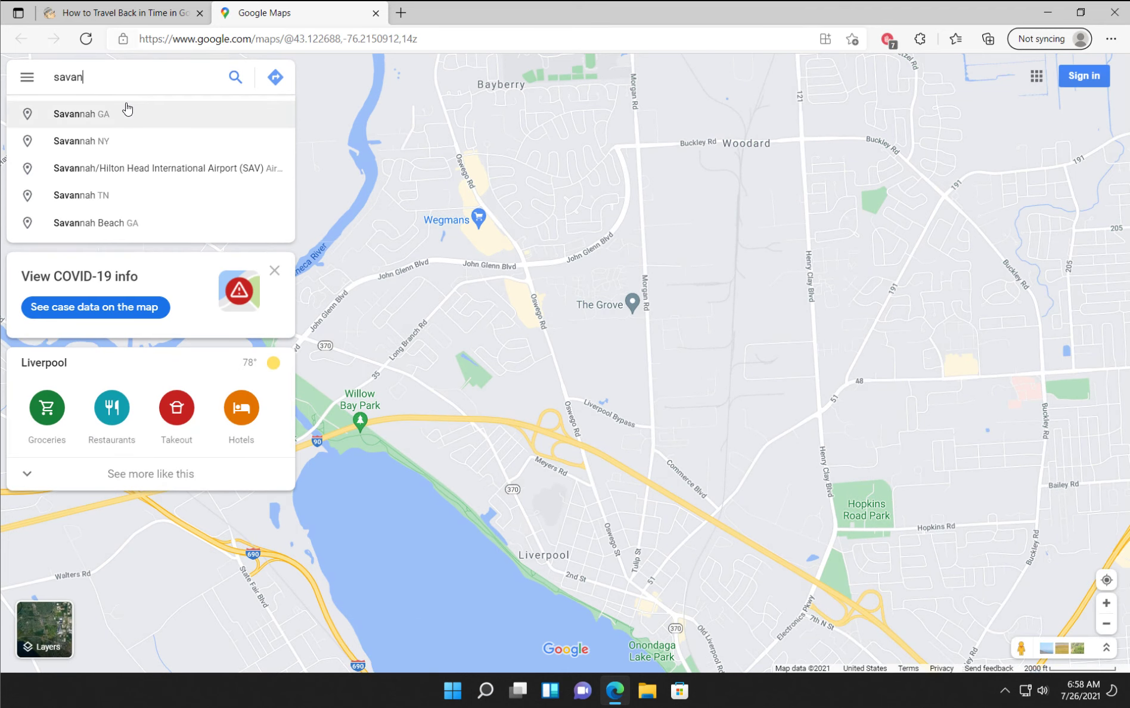
{"action": "left_click", "coordinate": [126, 112]}
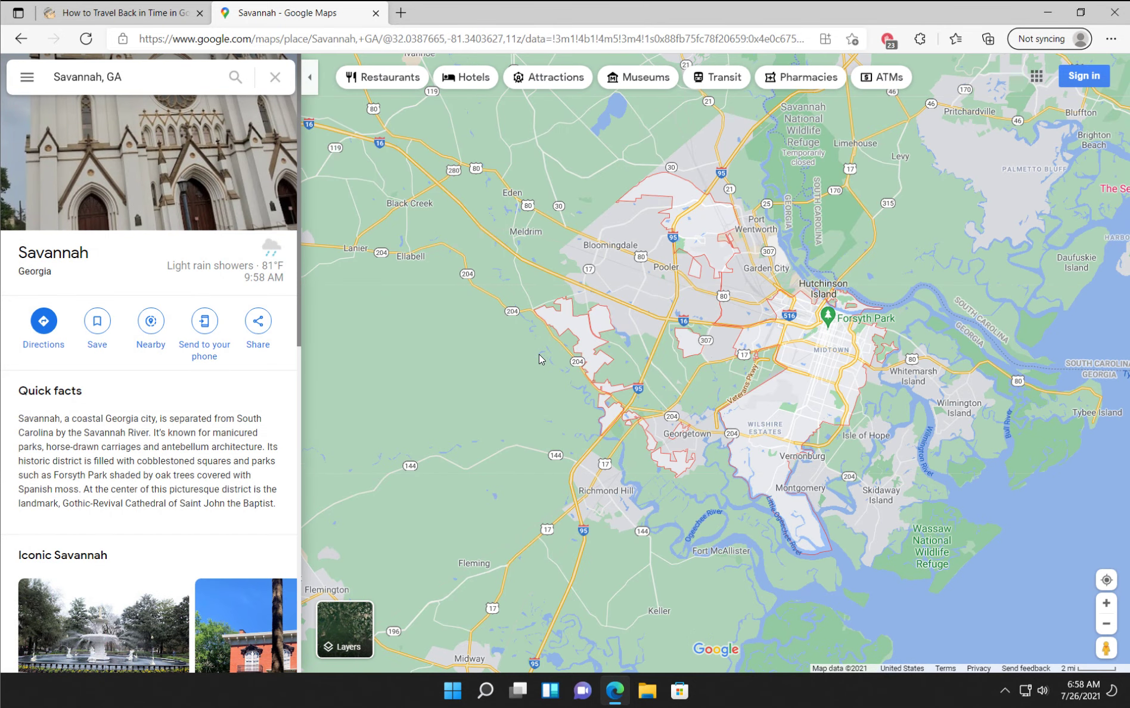
{"action": "left_click_drag", "start_coordinate": [766, 327], "coordinate": [642, 352]}
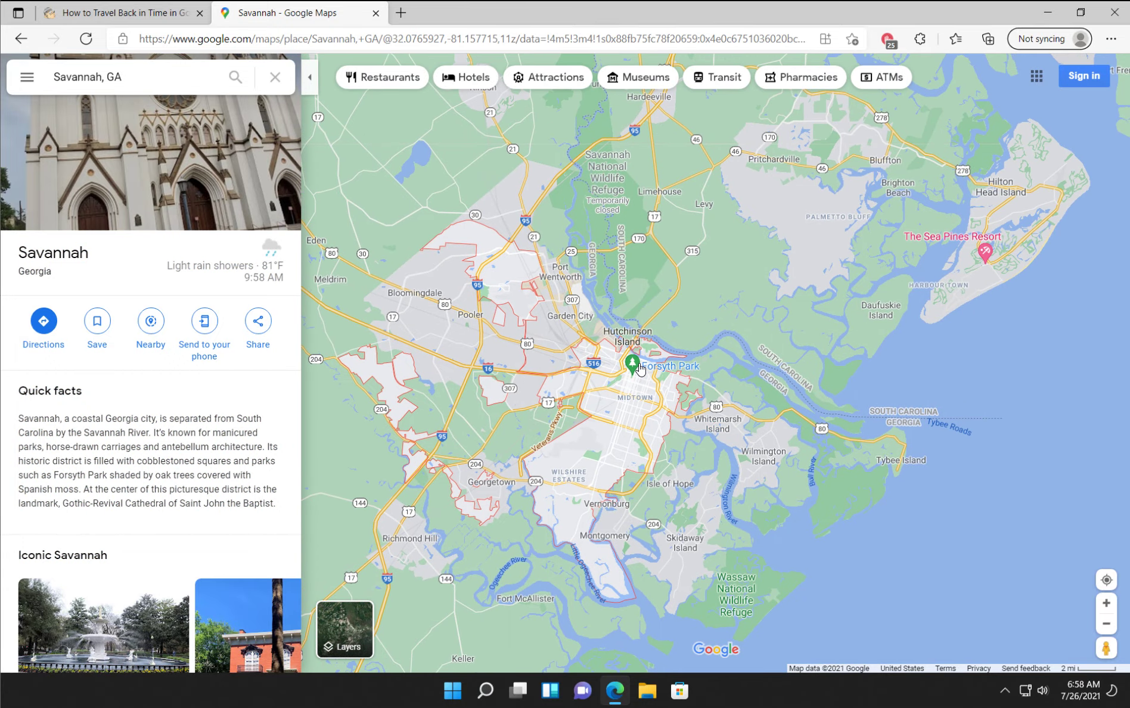
{"action": "scroll", "coordinate": [639, 370], "scroll_direction": "up", "scroll_amount": 3}
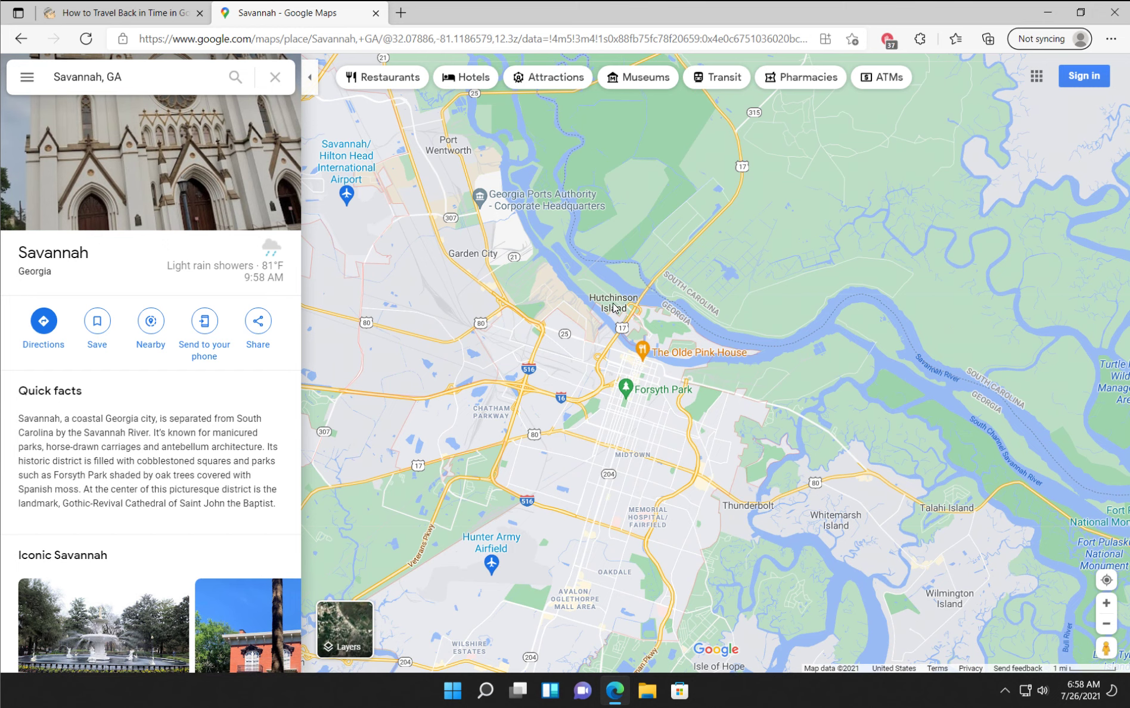
{"action": "scroll", "coordinate": [622, 373], "scroll_direction": "up", "scroll_amount": 5}
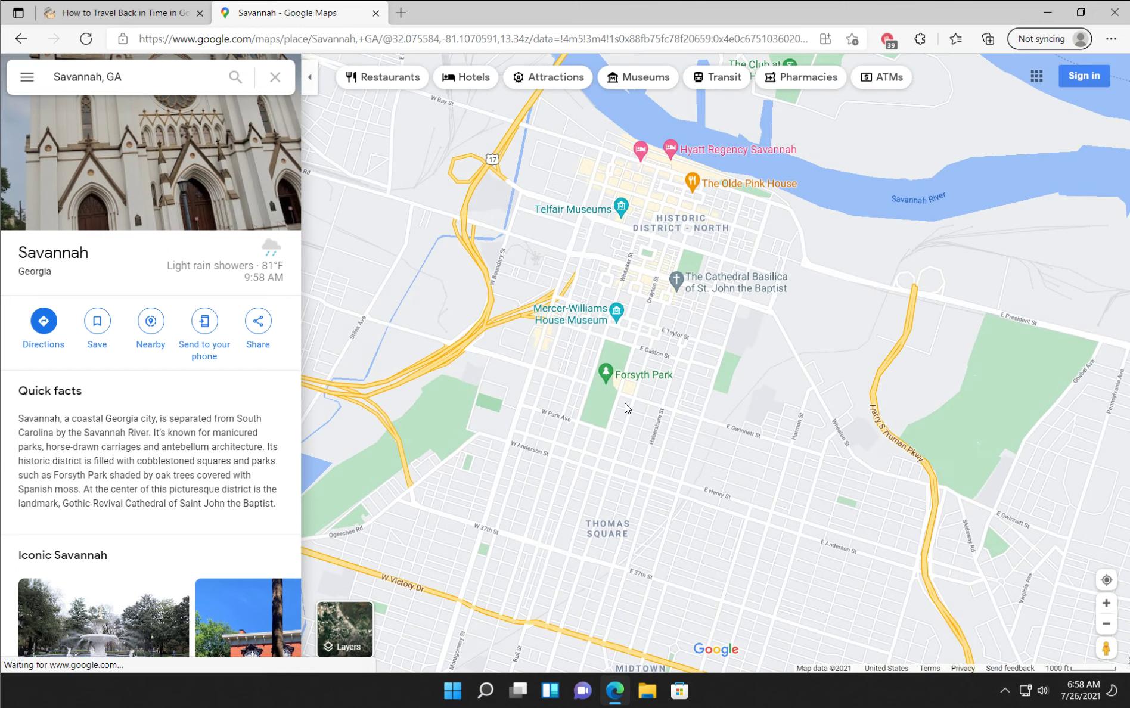
{"action": "scroll", "coordinate": [608, 393], "scroll_direction": "up", "scroll_amount": 3}
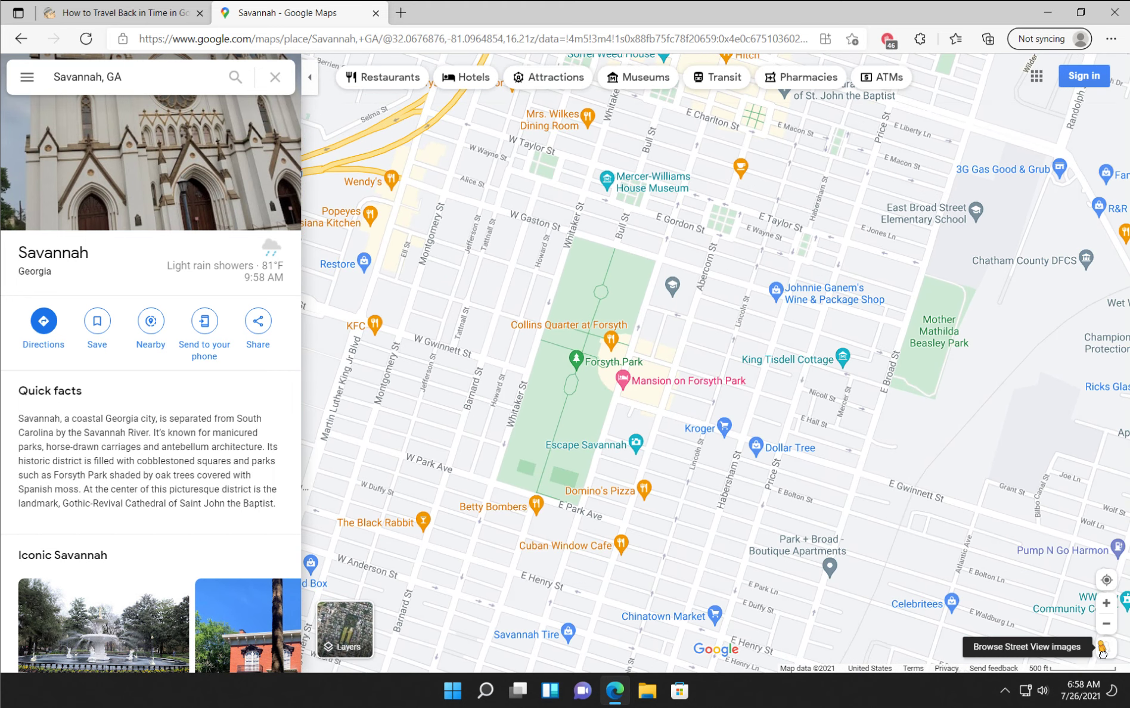
Drop into Street View at 712 Drayton St facing down the street, then return to the MajorGeeks article.
{"action": "left_click_drag", "start_coordinate": [1072, 642], "coordinate": [630, 338]}
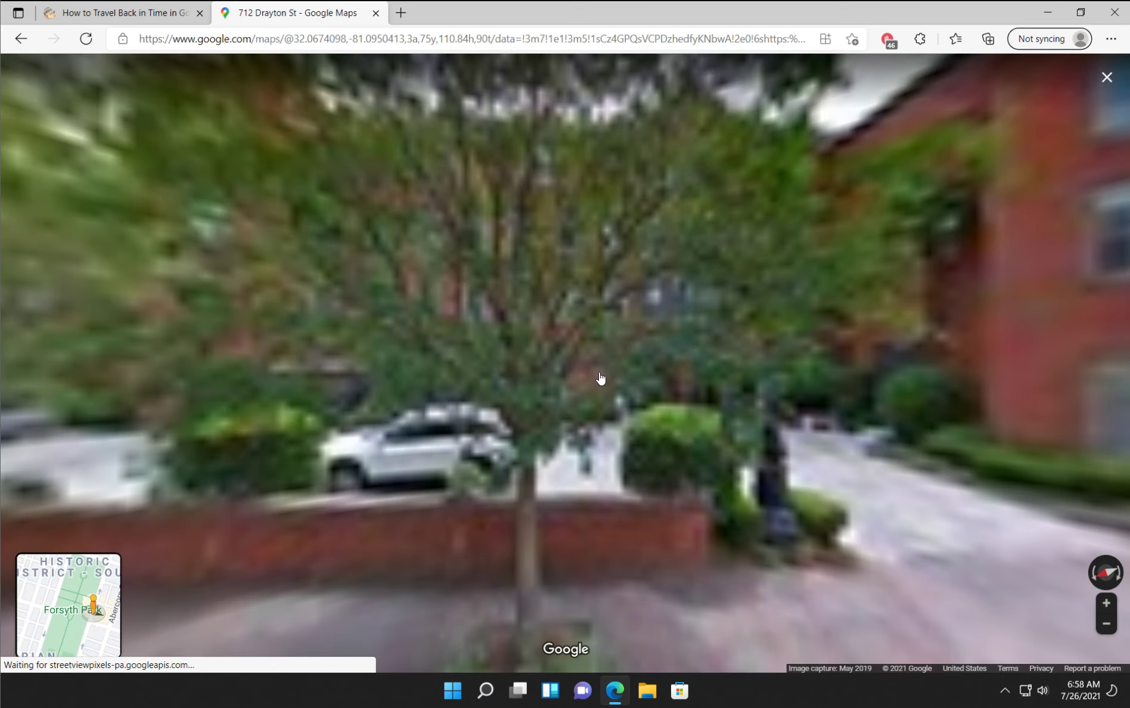
{"action": "mouse_move", "coordinate": [420, 353]}
{"action": "left_mouse_down"}
{"action": "mouse_move", "coordinate": [325, 371]}
{"action": "mouse_move", "coordinate": [417, 374]}
{"action": "left_mouse_up"}
{"action": "key", "text": "Left"}
{"action": "key", "text": "Left"}
{"action": "key", "text": "Left"}
{"action": "key", "text": "Left"}
{"action": "key", "text": "Left"}
{"action": "key", "text": "Left"}
{"action": "key", "text": "Left"}
{"action": "key", "text": "Left"}
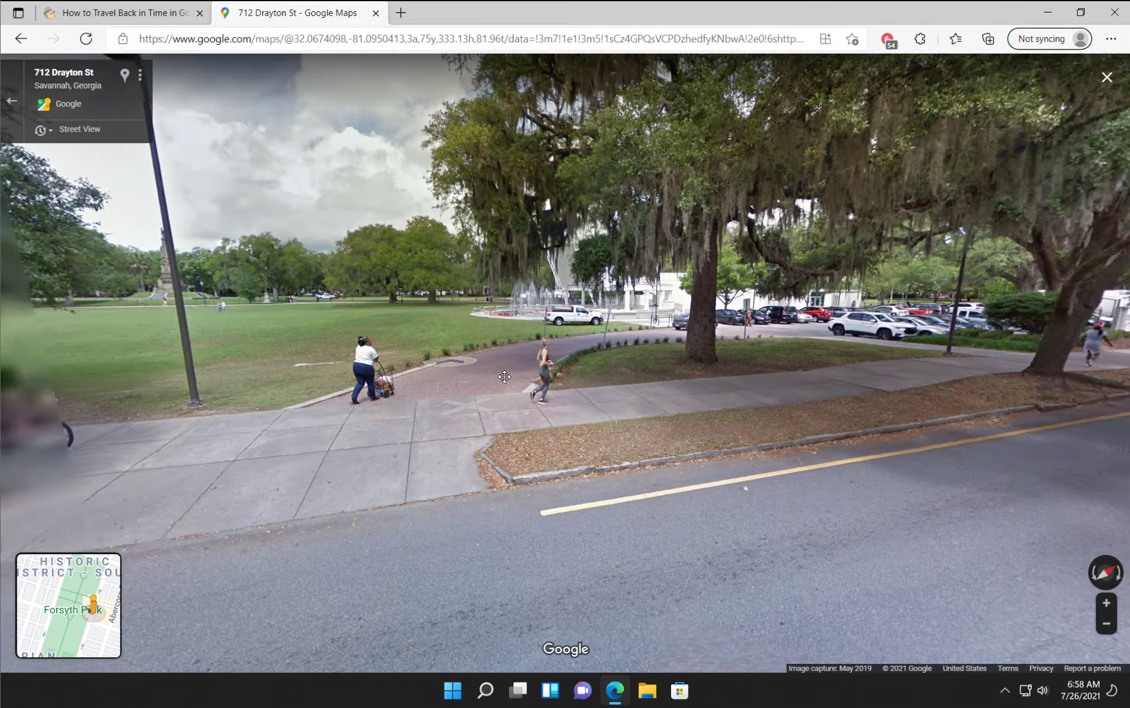
{"action": "key", "text": "Left"}
{"action": "key", "text": "Left"}
{"action": "key", "text": "Left"}
{"action": "key", "text": "Left"}
{"action": "key", "text": "Left"}
{"action": "key", "text": "Left"}
{"action": "key", "text": "Left"}
{"action": "key", "text": "Left"}
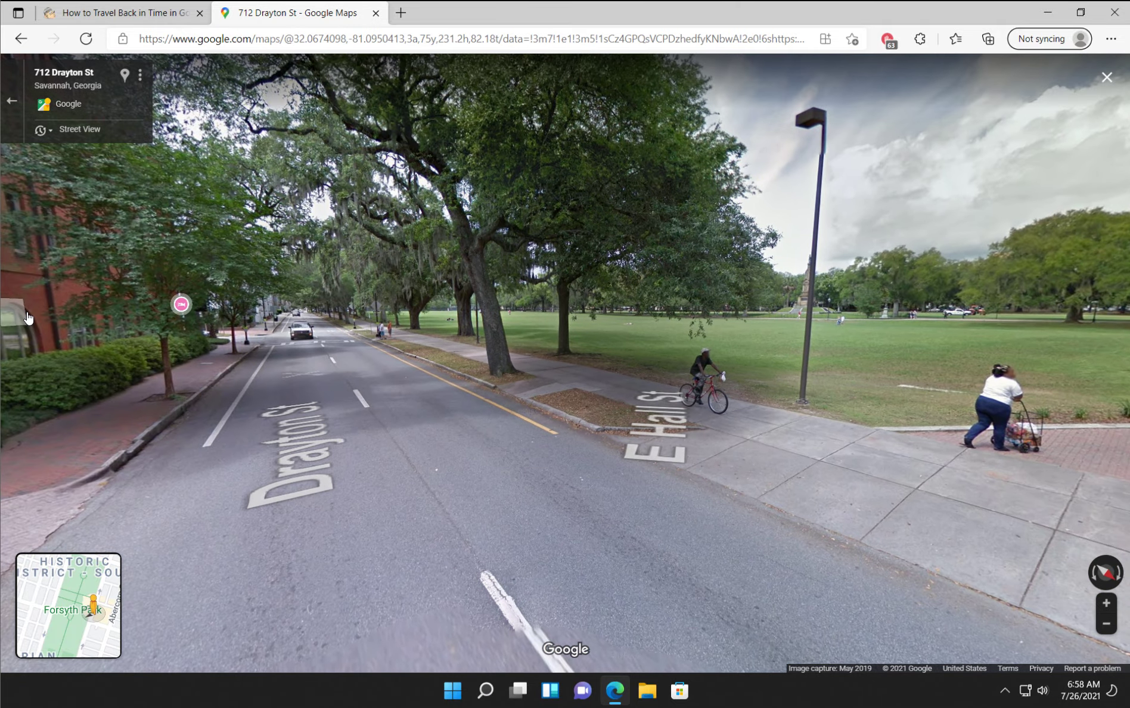
{"action": "left_click", "coordinate": [109, 14]}
{"action": "scroll", "coordinate": [305, 354], "scroll_direction": "down", "scroll_amount": 8}
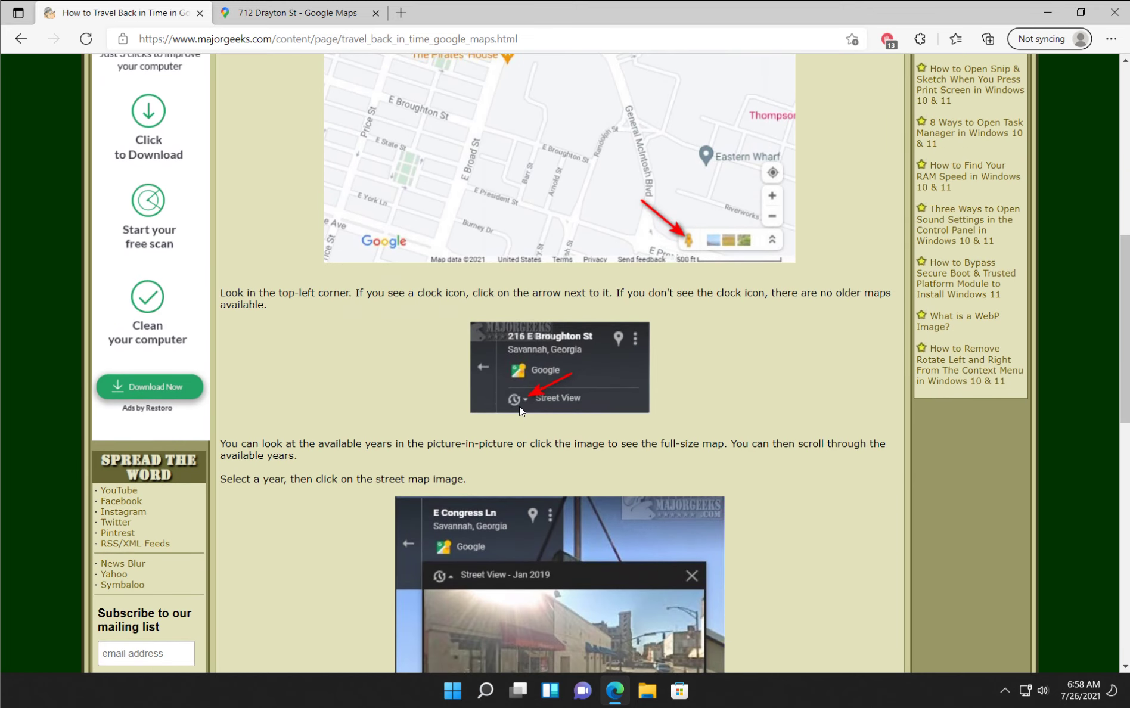
Scroll the article to the year-slider screenshot and return to the Street View tab.
{"action": "scroll", "coordinate": [263, 117], "scroll_direction": "down", "scroll_amount": 2}
{"action": "left_click", "coordinate": [281, 23]}
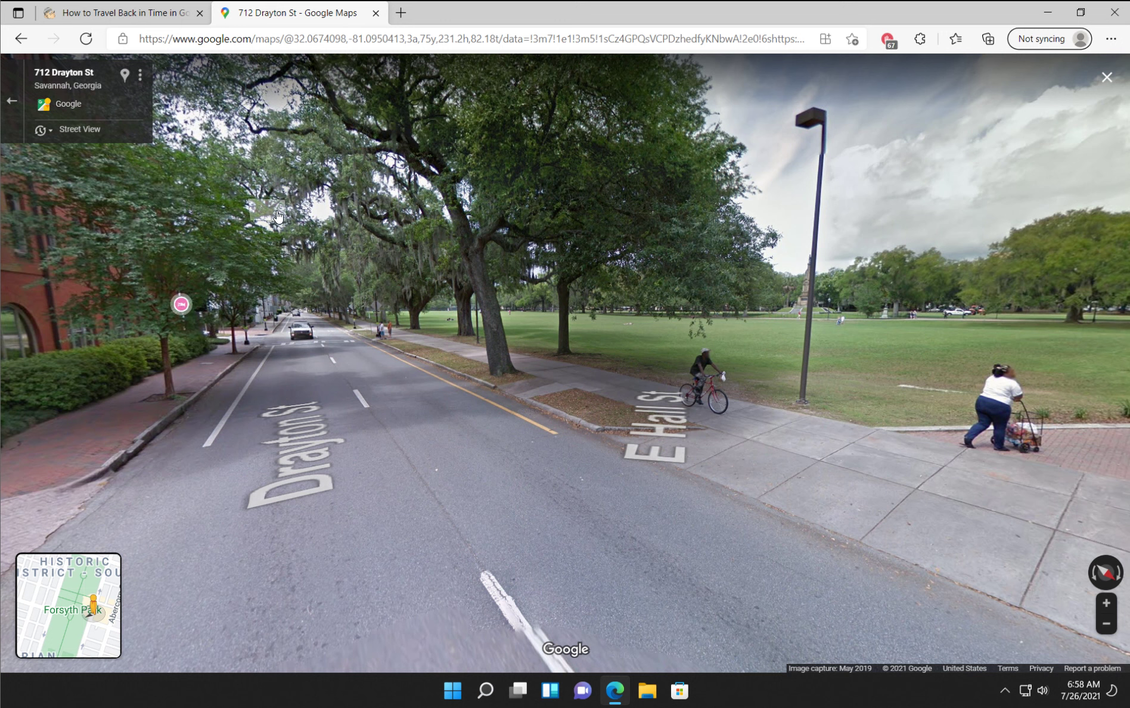
Browse historical imagery from Nov 2007 and May 2019, settling on Oct 2014.
{"action": "left_click", "coordinate": [63, 135]}
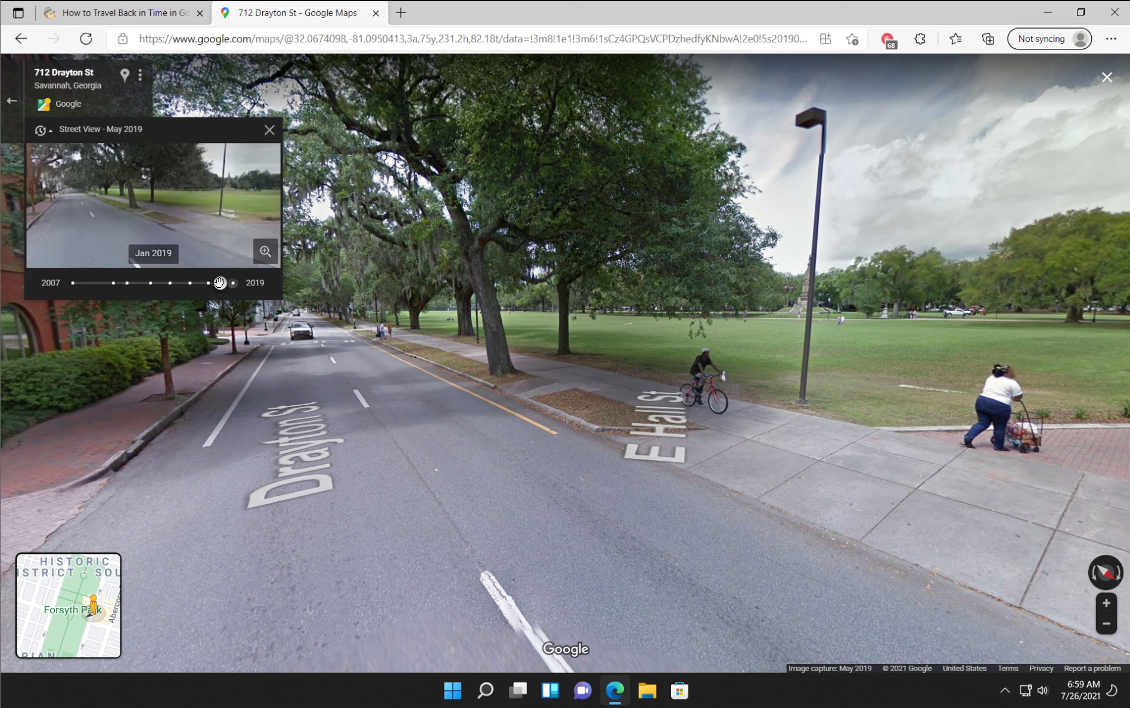
{"action": "left_click", "coordinate": [170, 284]}
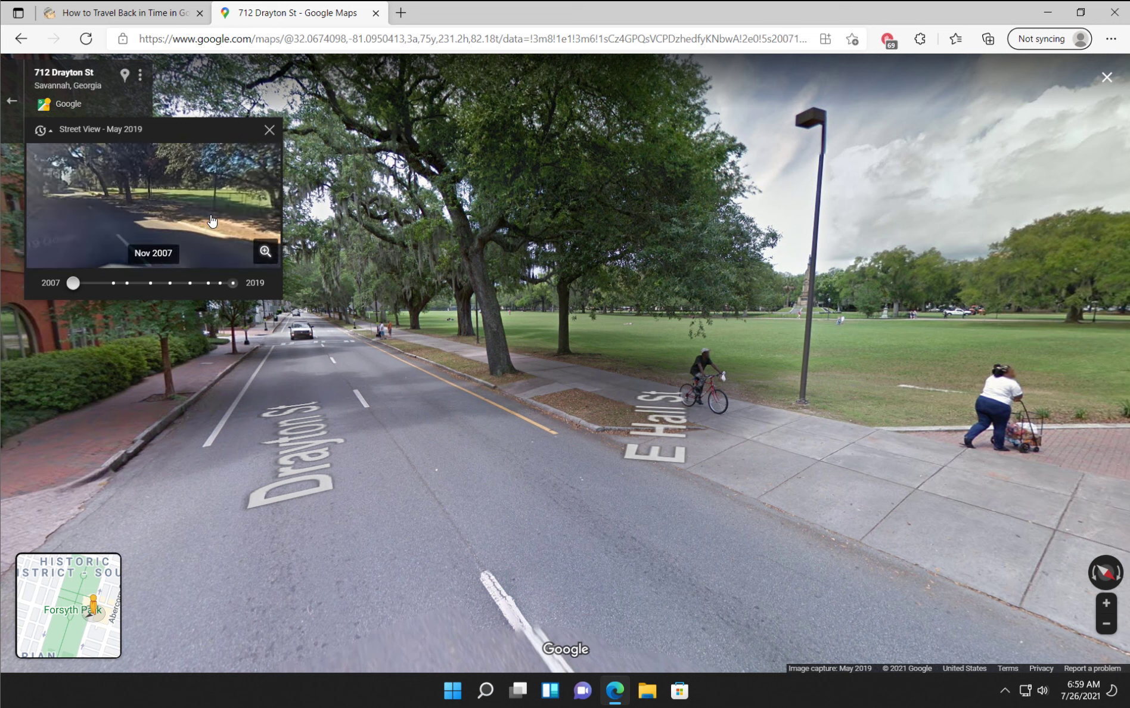
{"action": "left_click", "coordinate": [127, 181]}
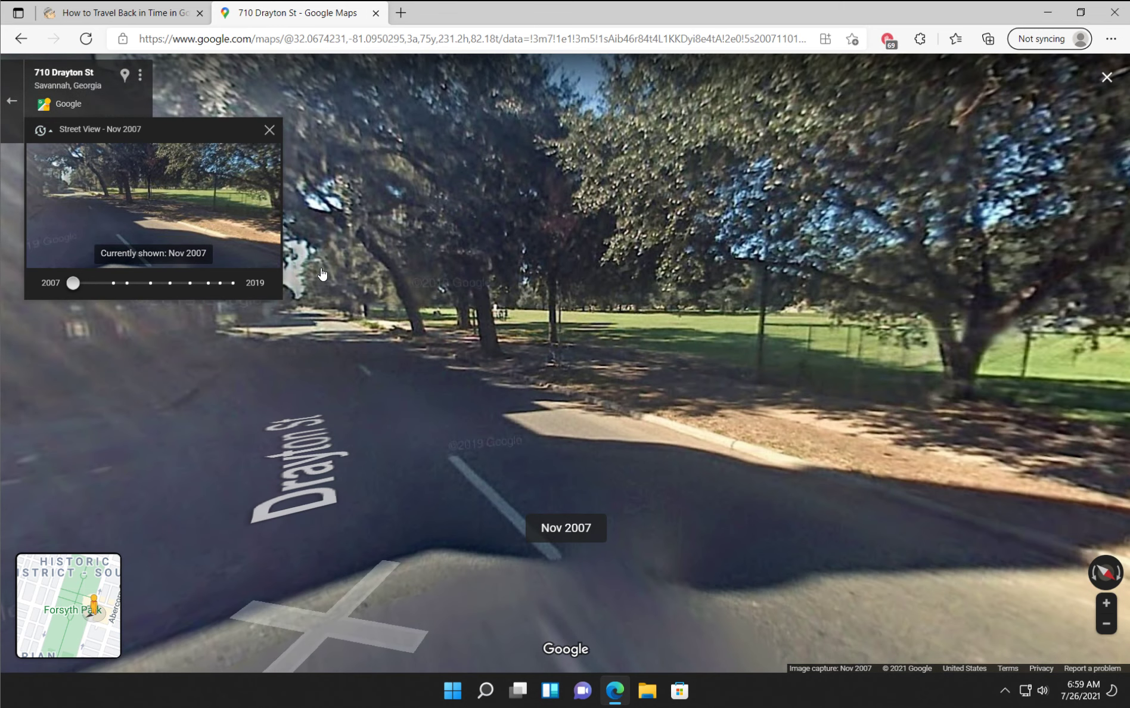
{"action": "left_click", "coordinate": [233, 284]}
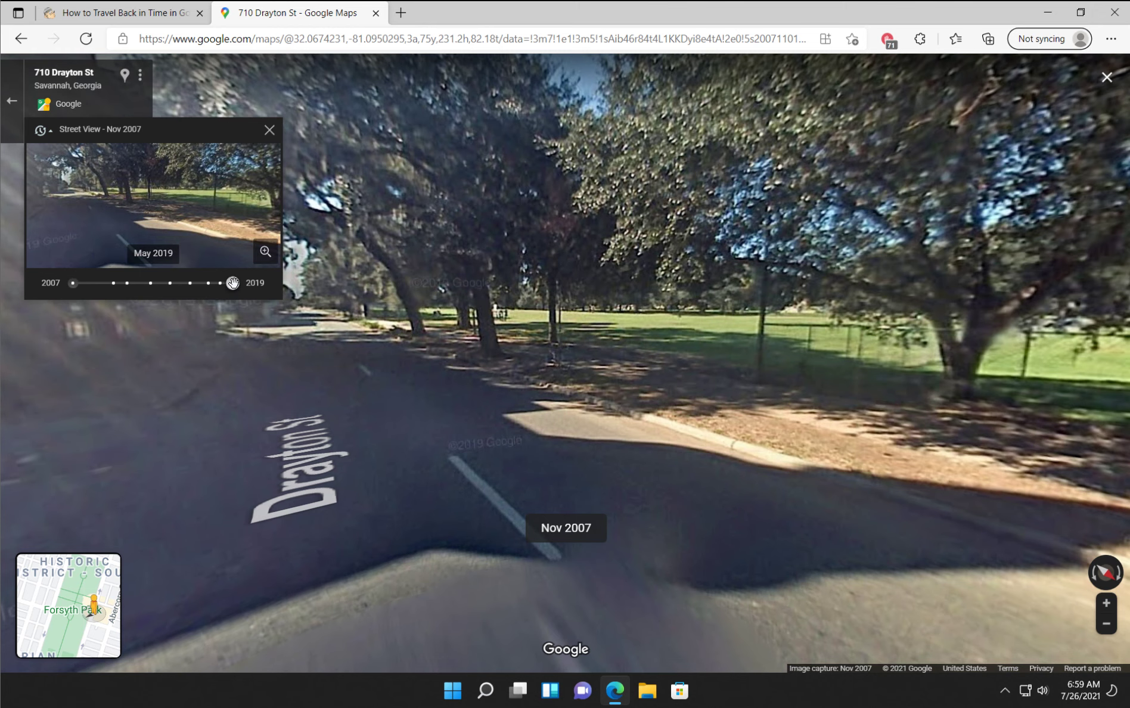
{"action": "left_click", "coordinate": [205, 223]}
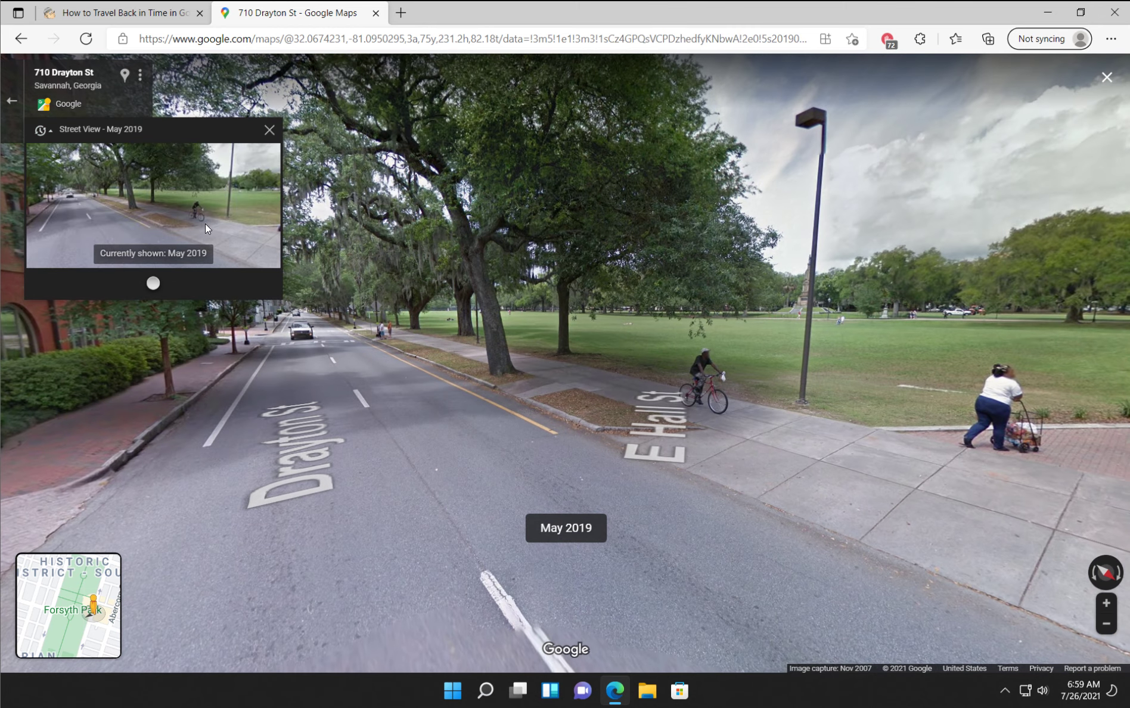
{"action": "left_click", "coordinate": [150, 284]}
{"action": "left_click", "coordinate": [159, 211]}
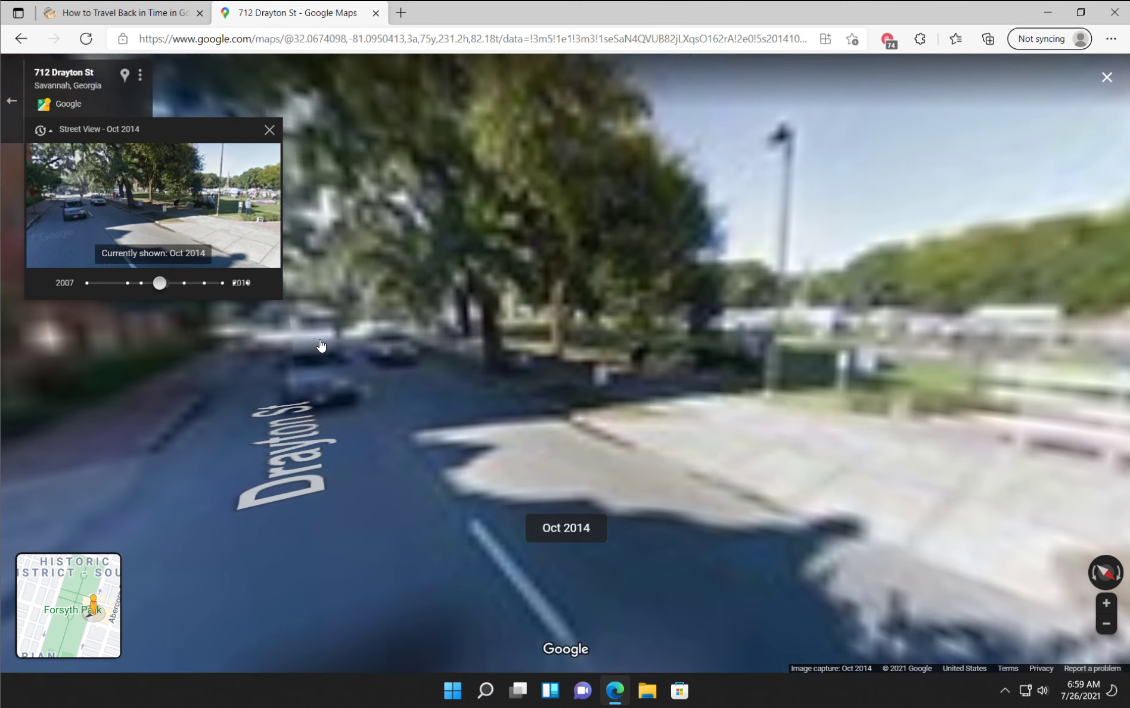
Move forward along Drayton St to 804 Drayton St.
{"action": "left_click", "coordinate": [354, 352]}
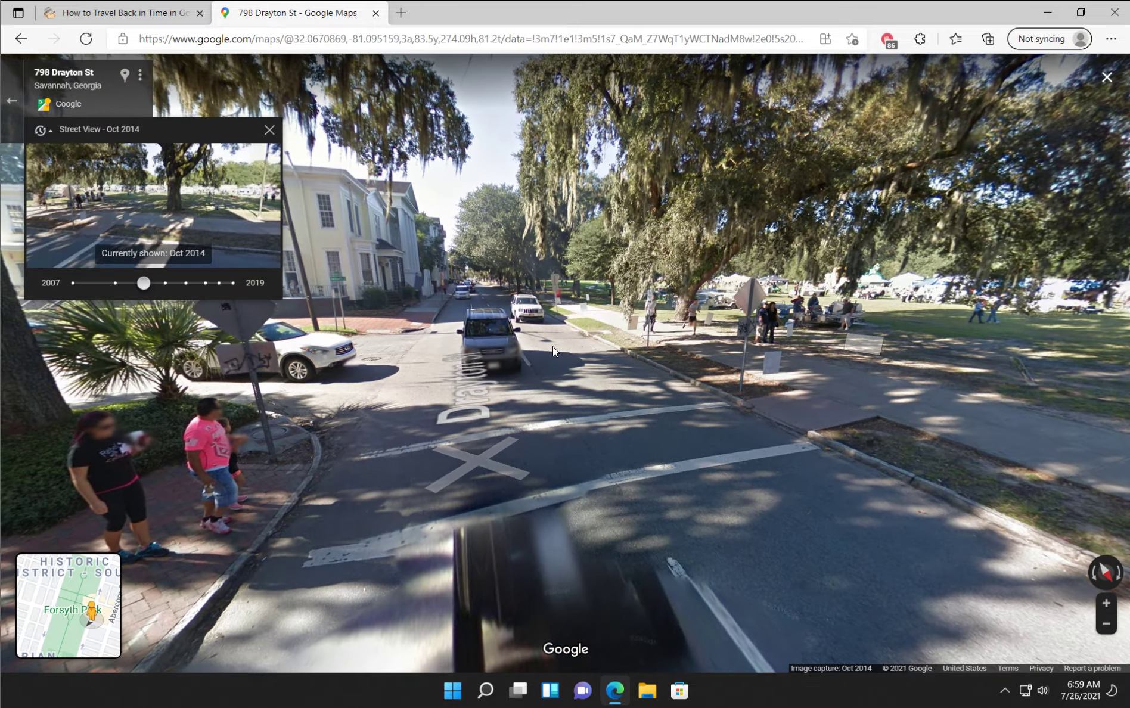
{"action": "left_click", "coordinate": [553, 346]}
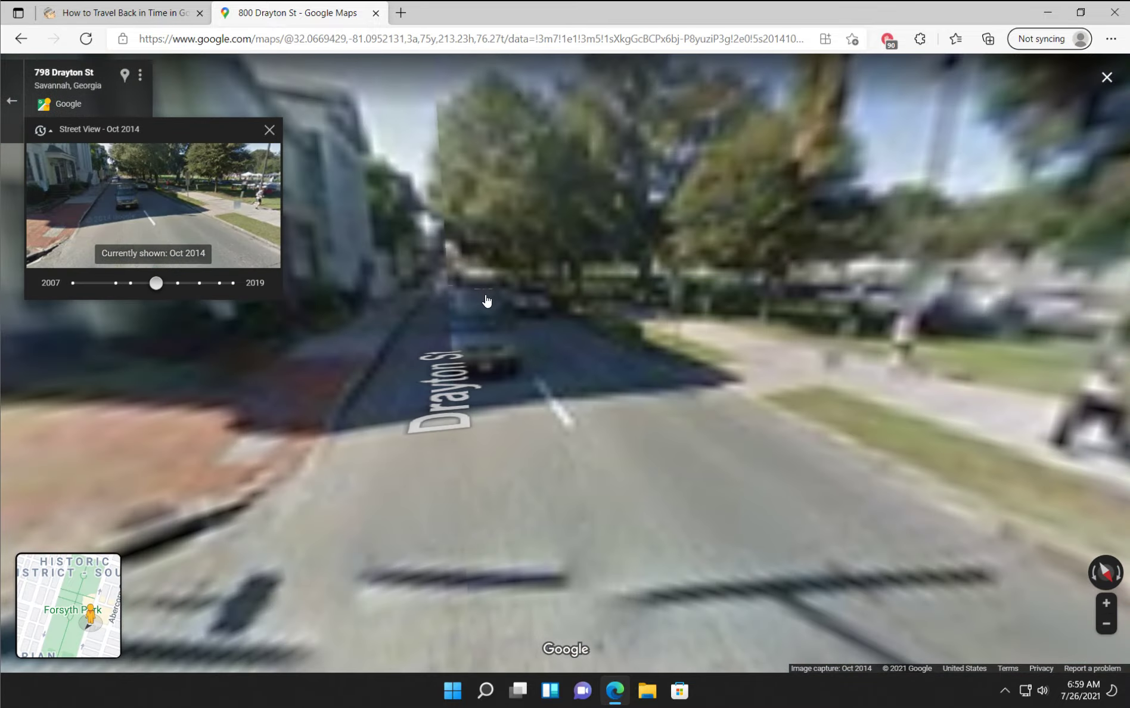
{"action": "left_click", "coordinate": [486, 301]}
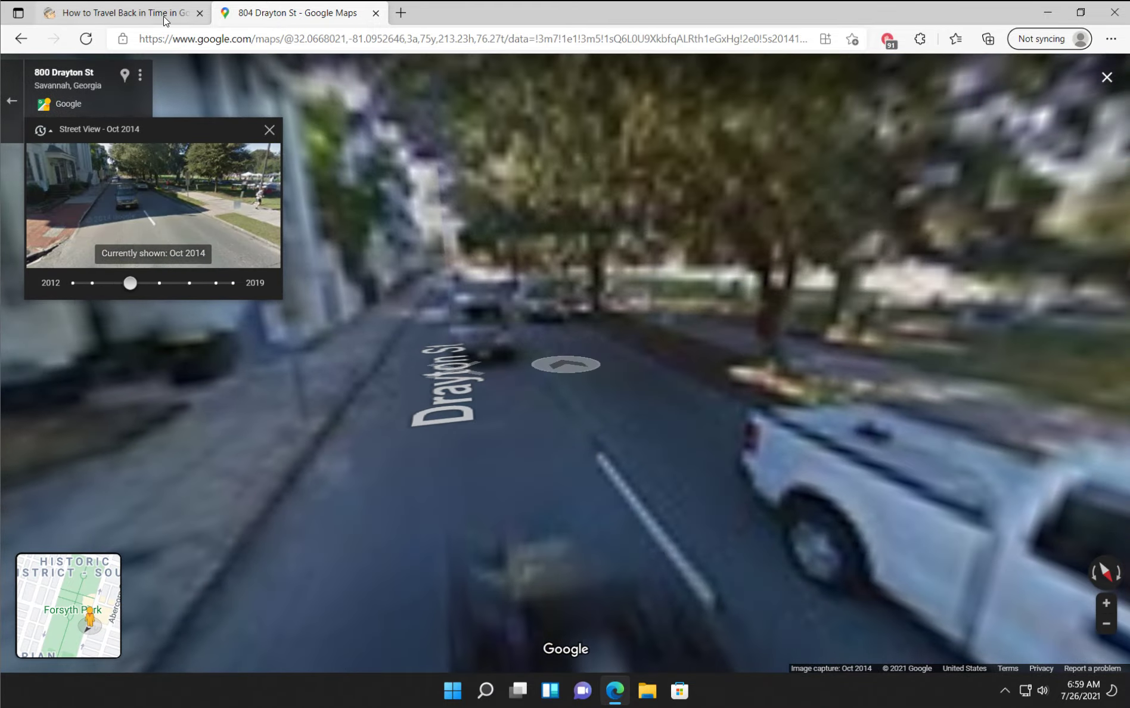
Check the MajorGeeks article, then return to Street View at 804 Drayton St.
{"action": "left_click", "coordinate": [119, 13]}
{"action": "scroll", "coordinate": [428, 378], "scroll_direction": "down", "scroll_amount": 6}
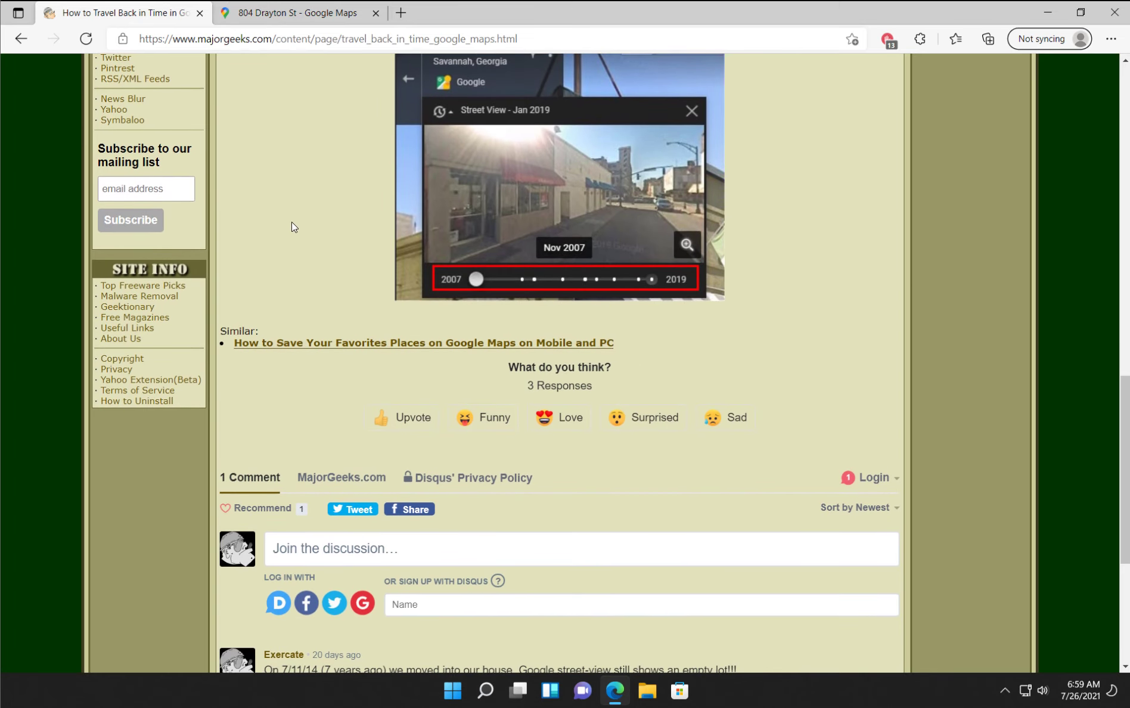
{"action": "left_click", "coordinate": [289, 13]}
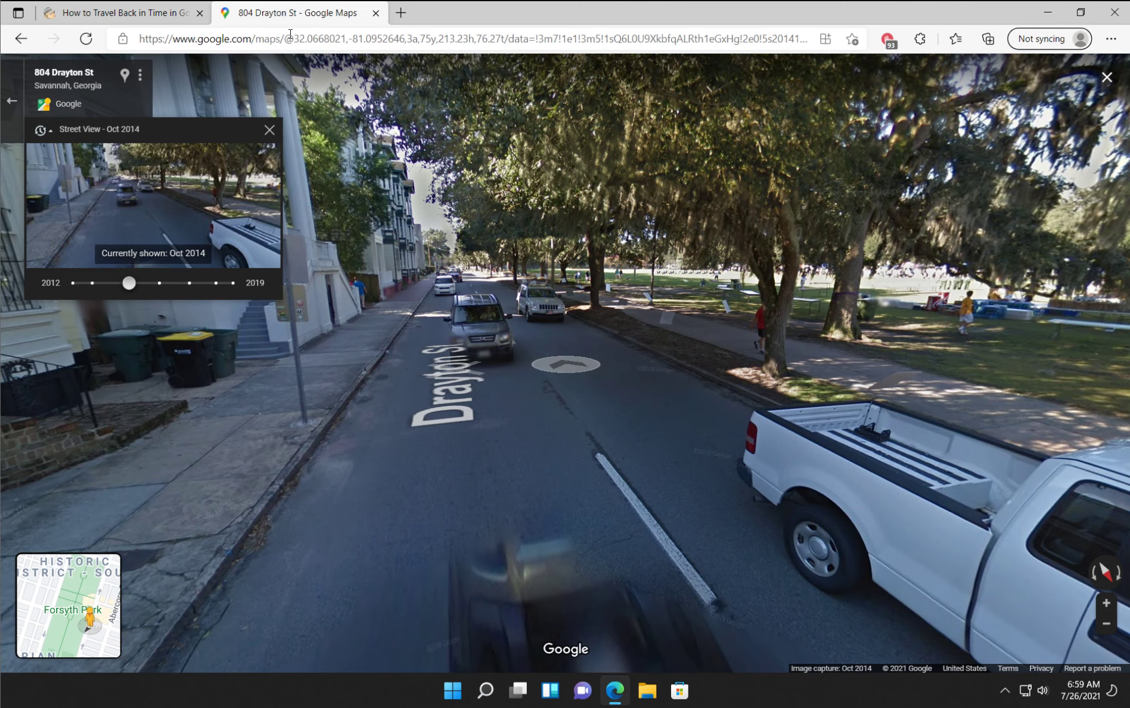
Show the Jan 2019 imagery and turn toward the brick corner and steps.
{"action": "left_click", "coordinate": [264, 129]}
{"action": "left_click", "coordinate": [66, 130]}
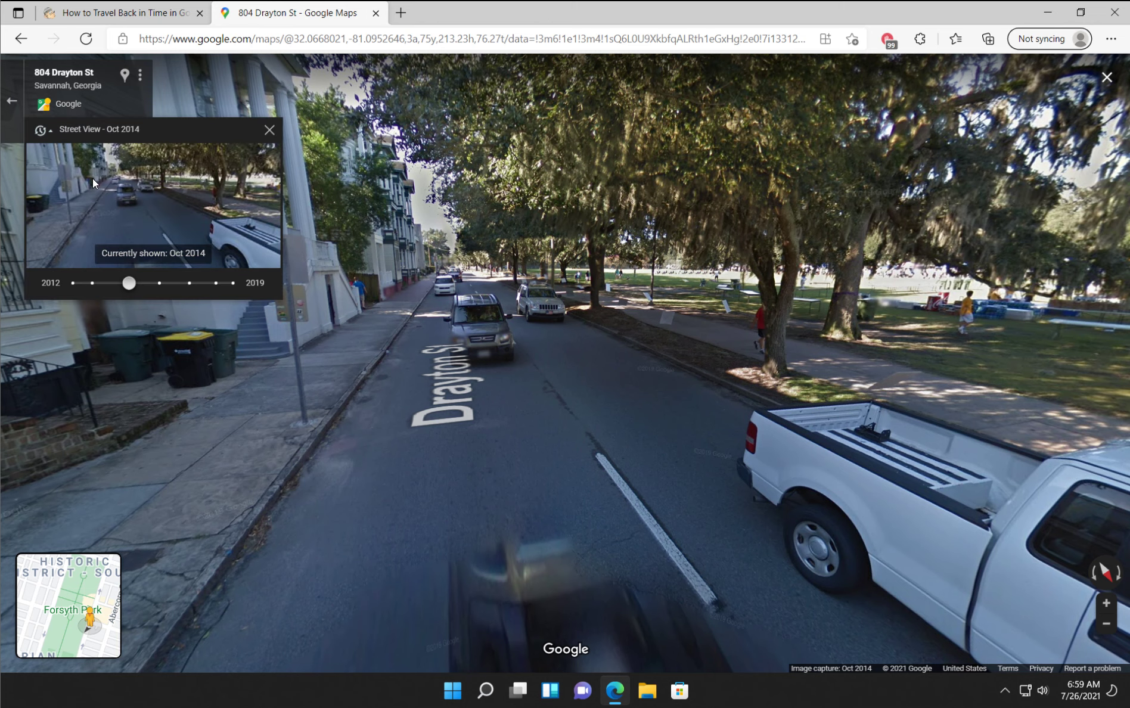
{"action": "left_click", "coordinate": [233, 283]}
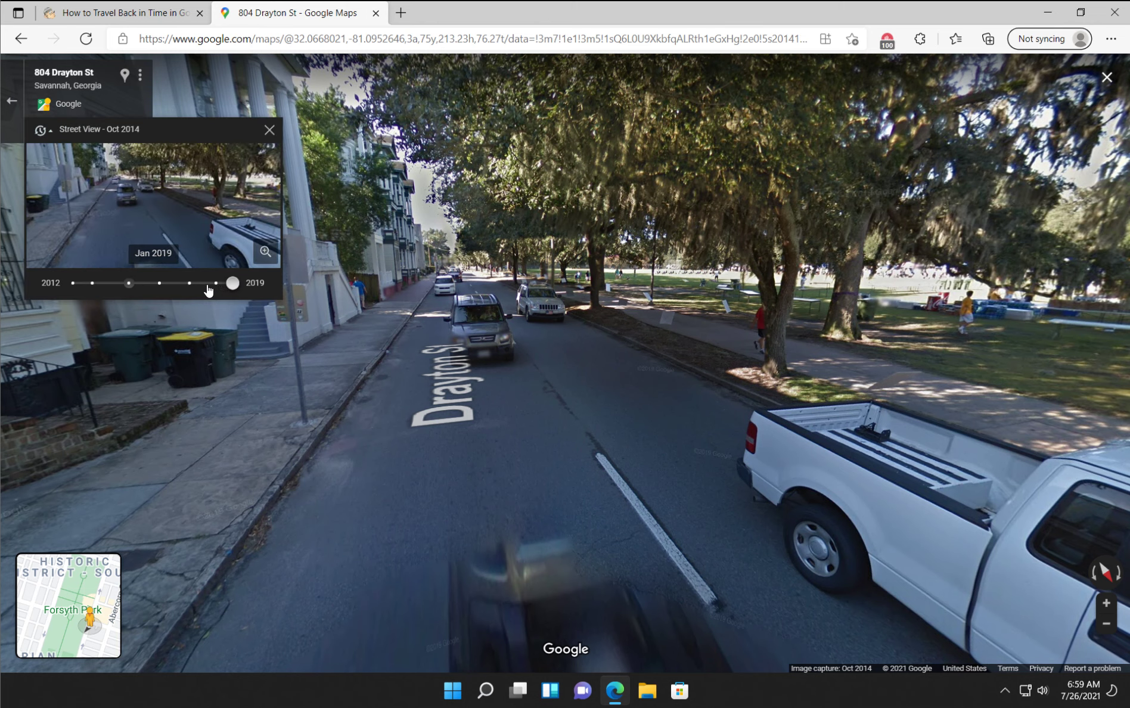
{"action": "left_click", "coordinate": [221, 255]}
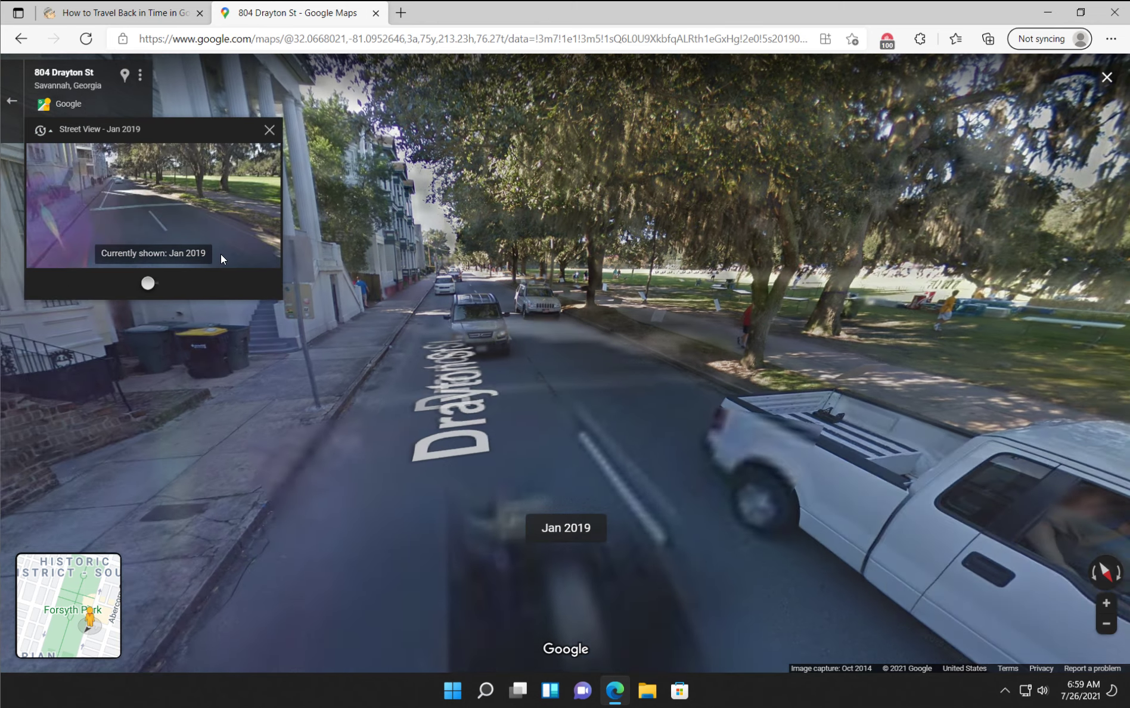
{"action": "left_click_drag", "start_coordinate": [537, 259], "coordinate": [494, 210]}
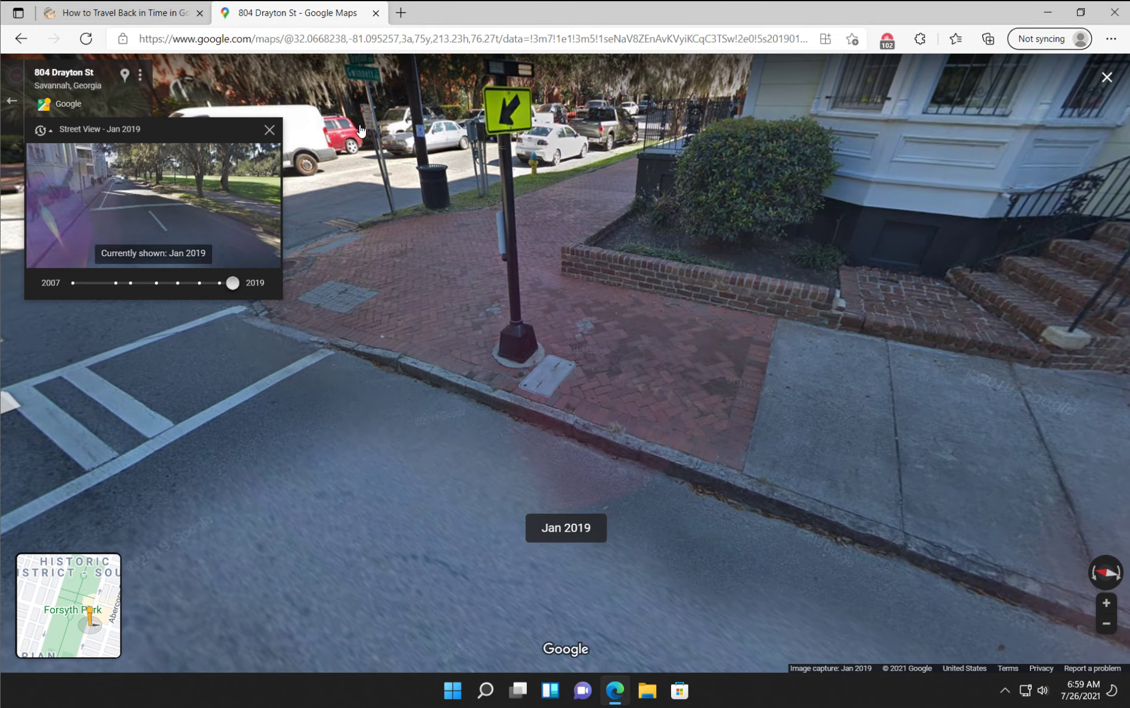
Look down Drayton St, step forward to 800 Drayton St, and close the Google Maps tab.
{"action": "left_click", "coordinate": [271, 129]}
{"action": "left_click_drag", "start_coordinate": [205, 222], "coordinate": [385, 323]}
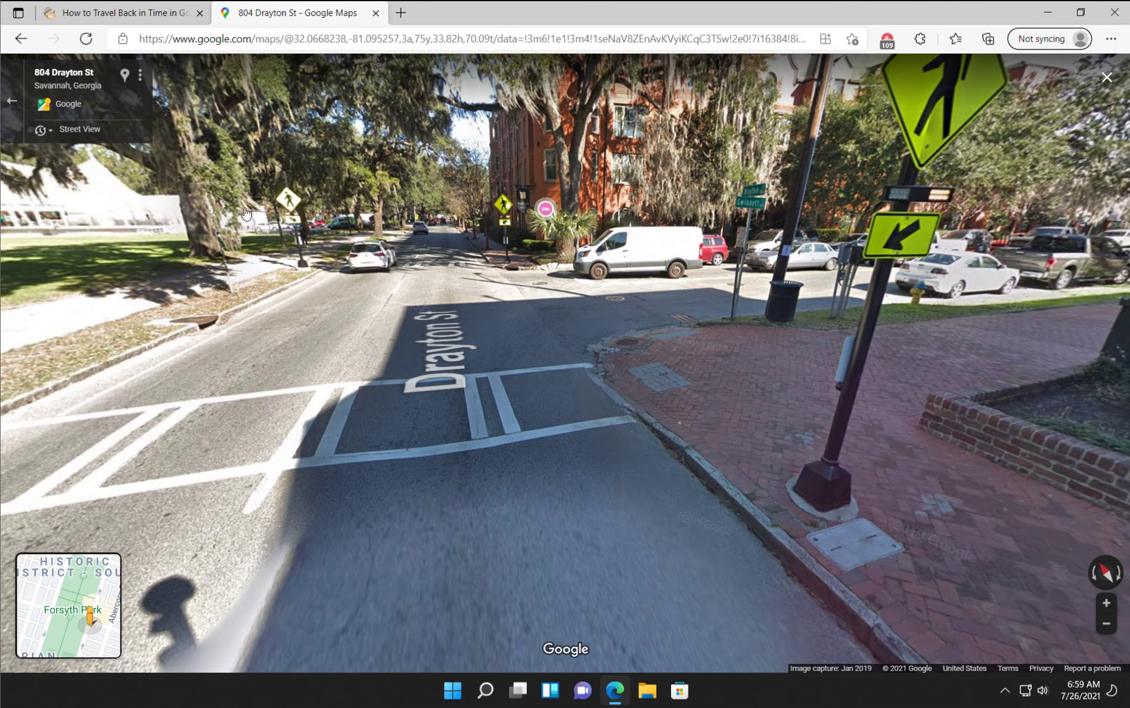
{"action": "left_click", "coordinate": [48, 130]}
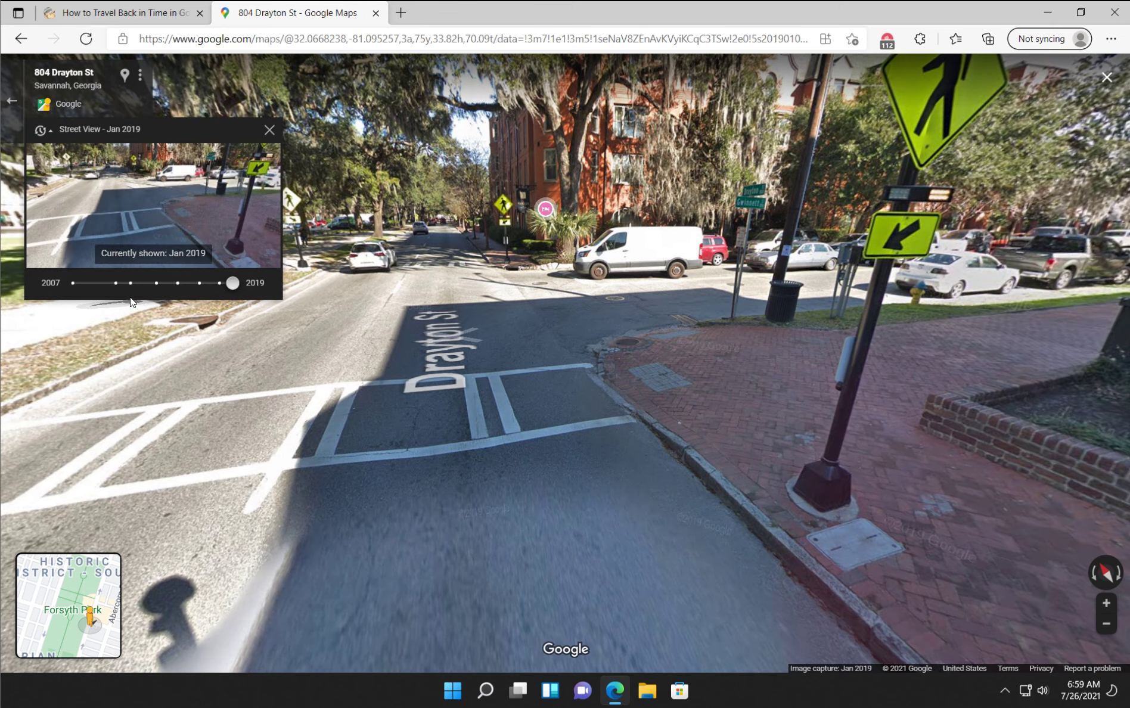
{"action": "key", "text": "Up"}
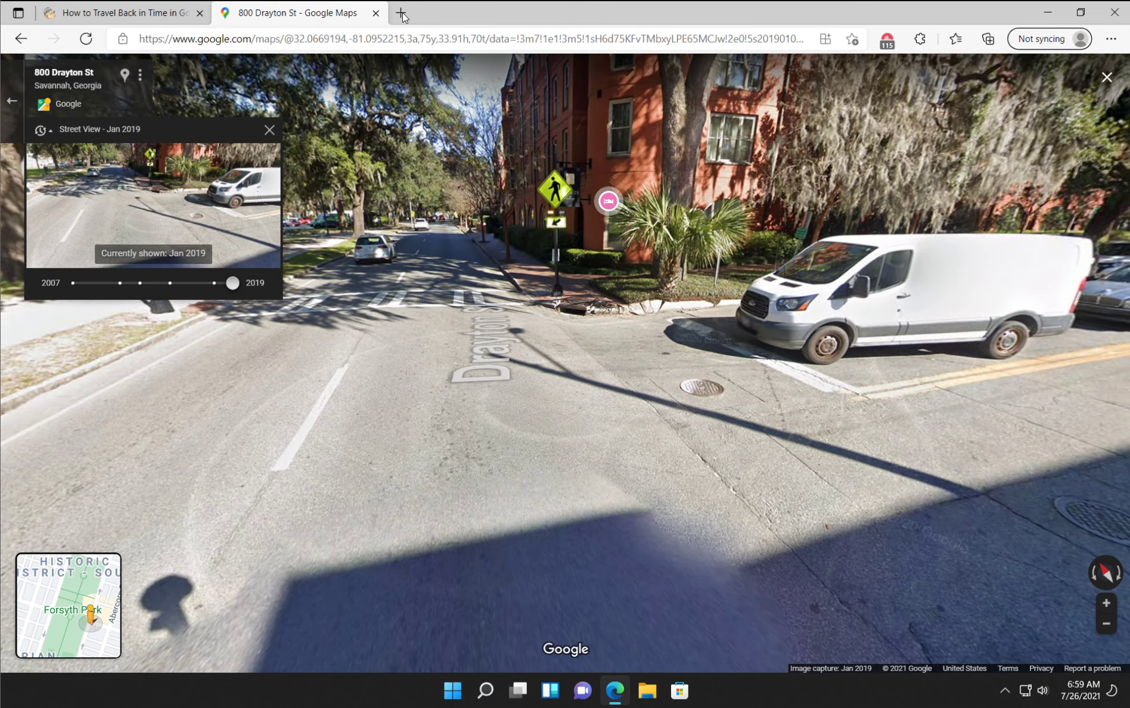
{"action": "left_click", "coordinate": [376, 13]}
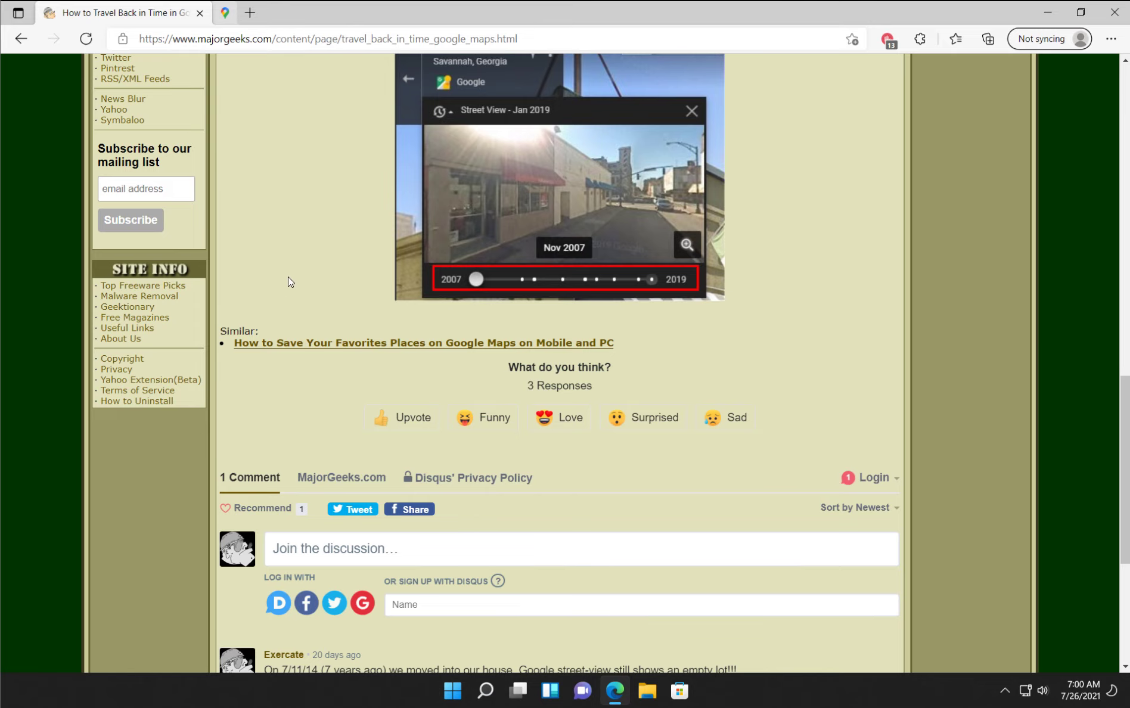
{"action": "scroll", "coordinate": [288, 277], "scroll_direction": "up", "scroll_amount": 20}
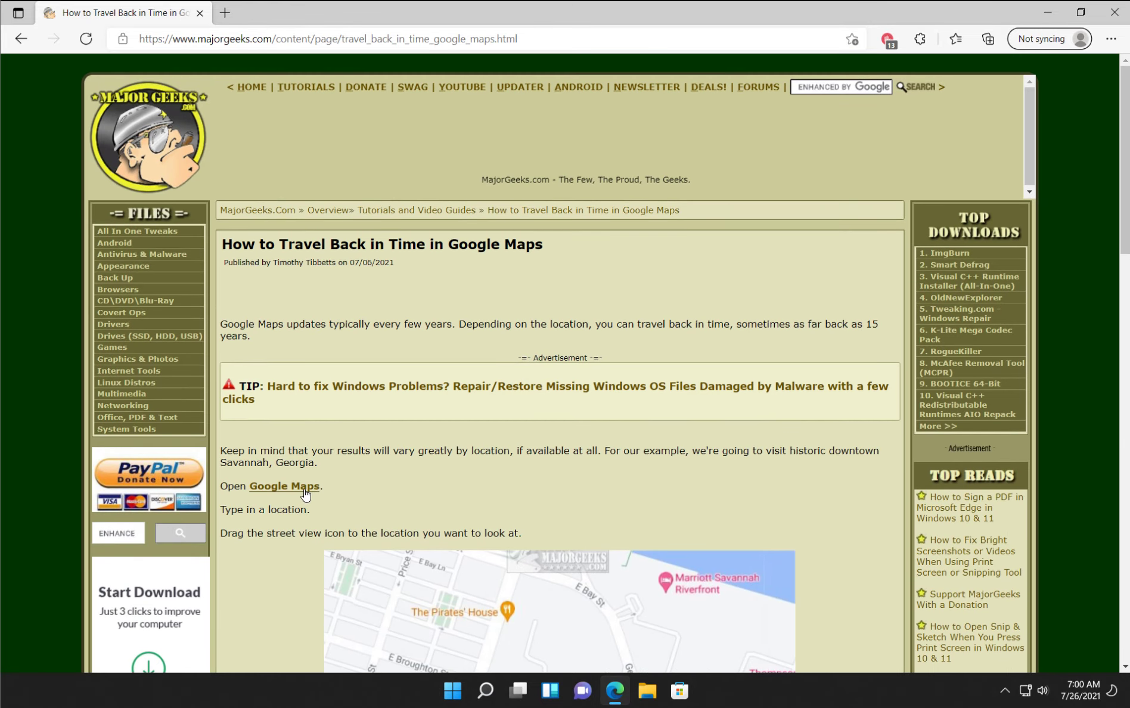
Reopen Google Maps from the article and search 'san fran' to show San Francisco.
{"action": "left_click", "coordinate": [298, 487]}
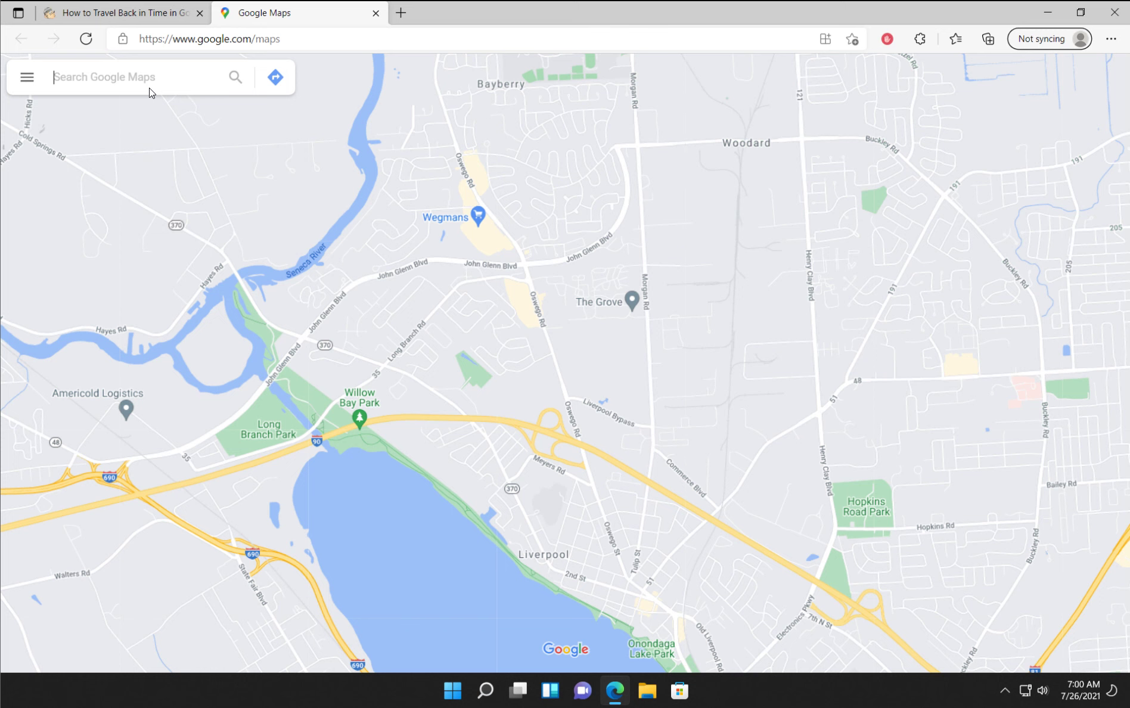
{"action": "type", "text": "an fran"}
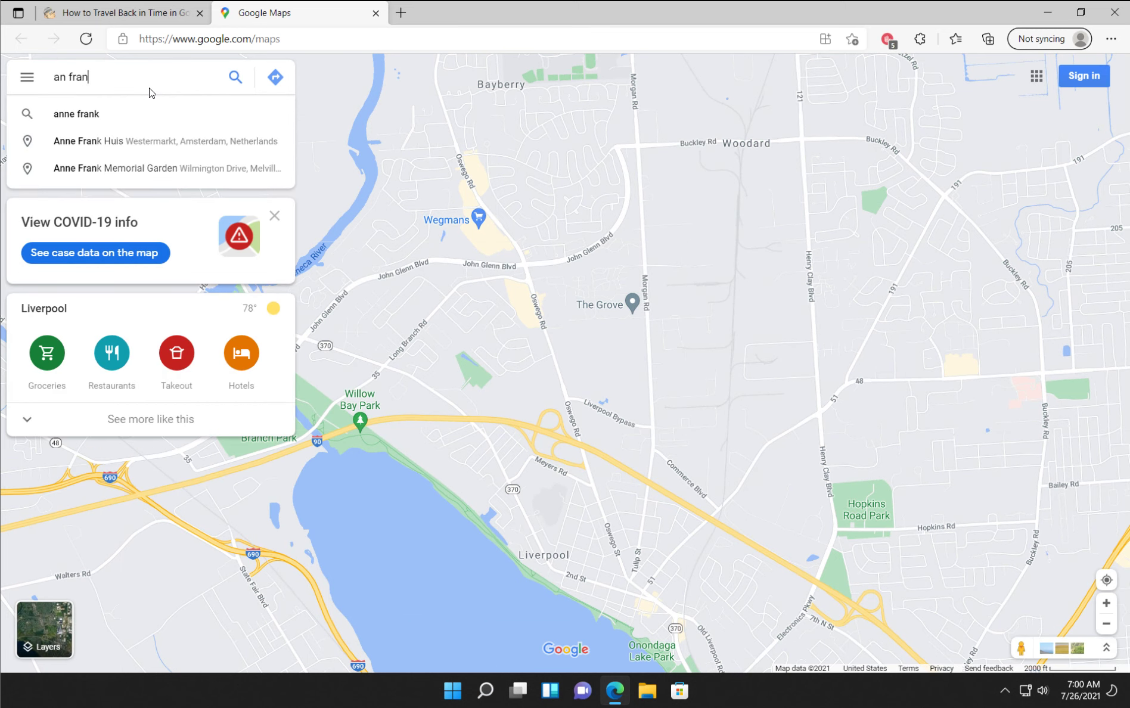
{"action": "key", "text": "Left"}
{"action": "key", "text": "Home"}
{"action": "type", "text": "s"}
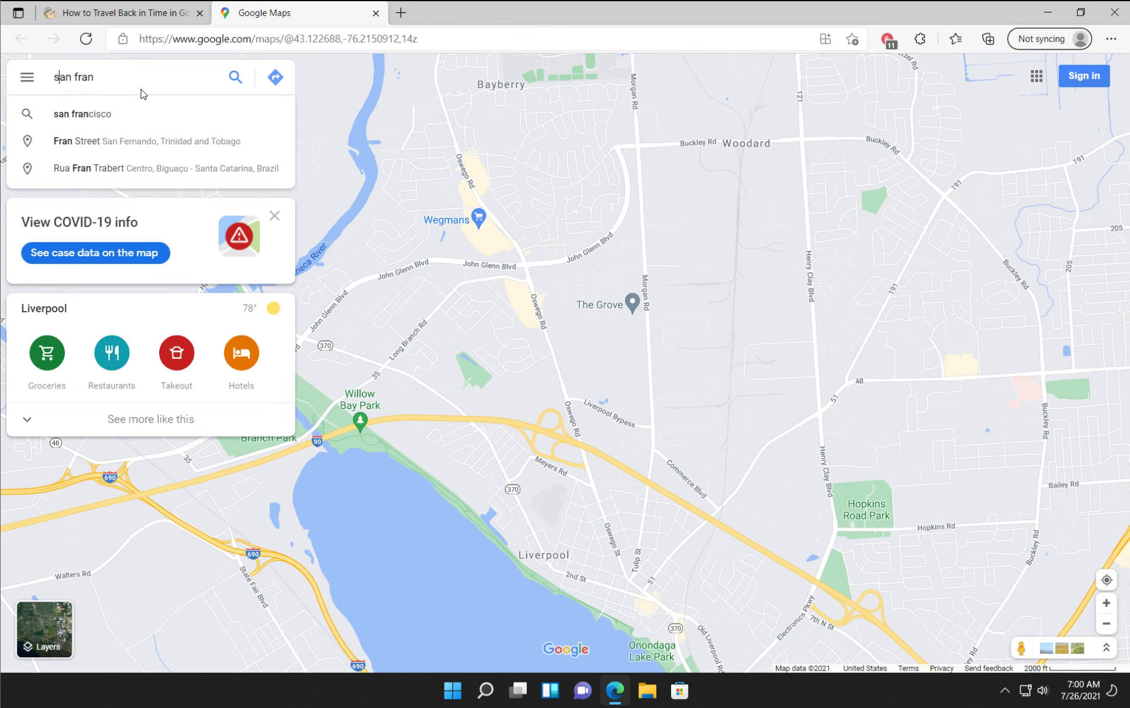
{"action": "left_click", "coordinate": [89, 113]}
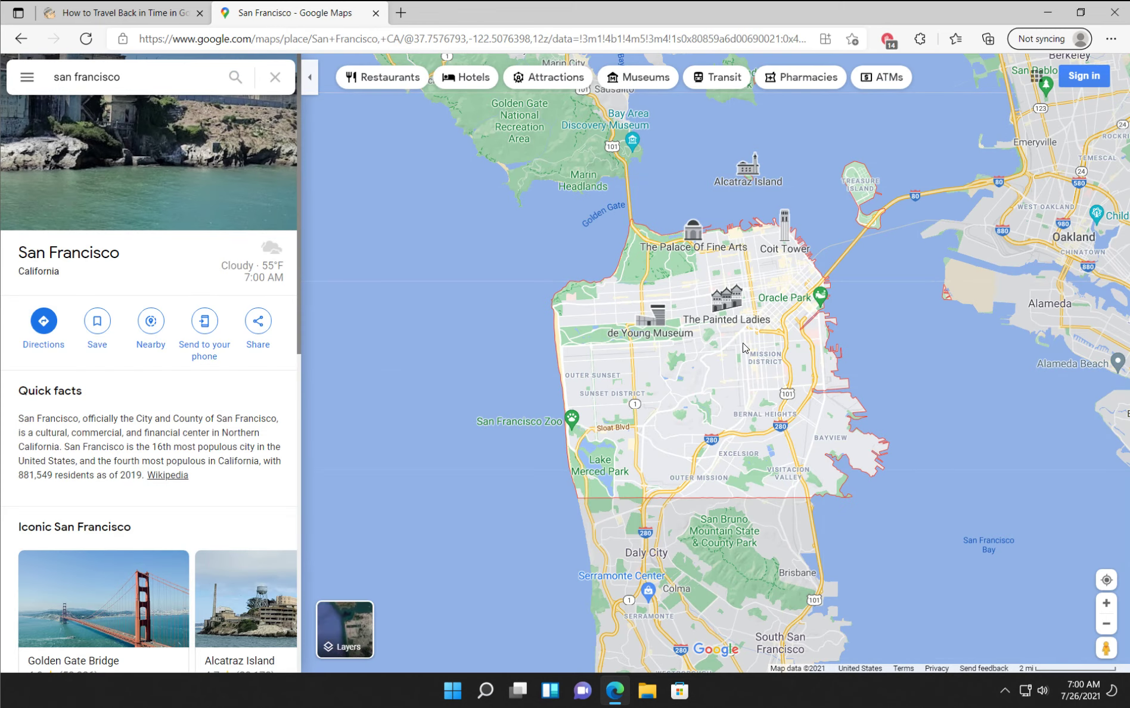
Drop Street View onto the bay near Alcatraz to view the Feb 2015 Cameron Hall photo sphere.
{"action": "left_click_drag", "start_coordinate": [766, 323], "coordinate": [701, 548]}
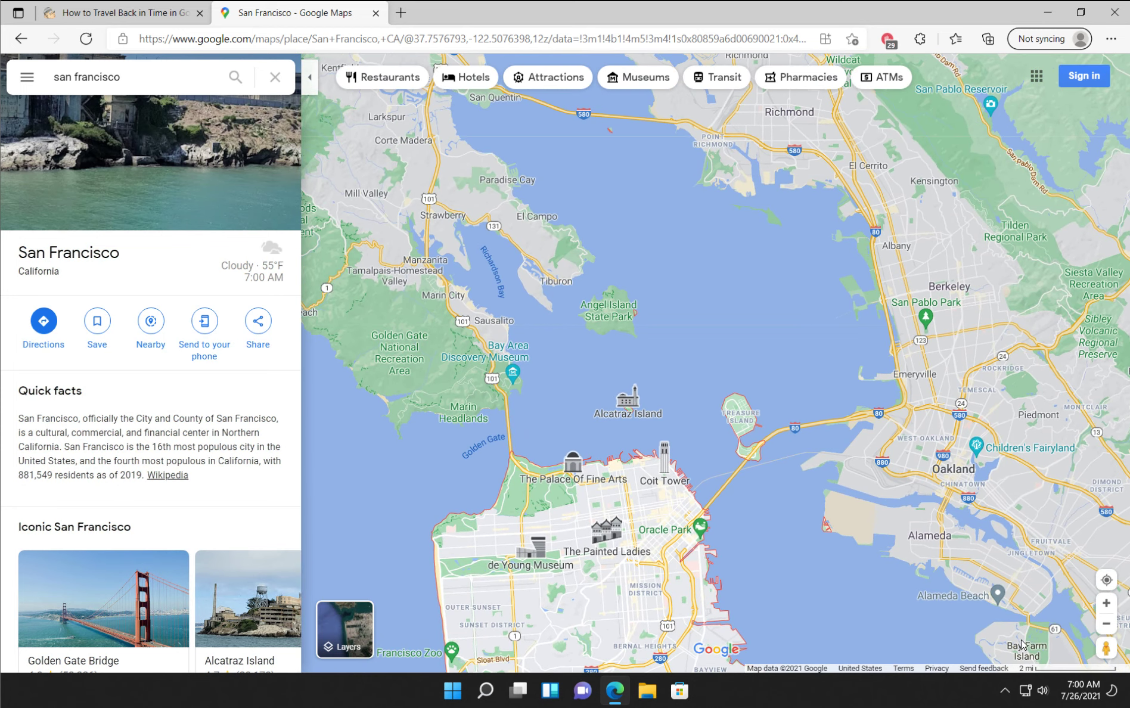
{"action": "left_click_drag", "start_coordinate": [1106, 647], "coordinate": [634, 389]}
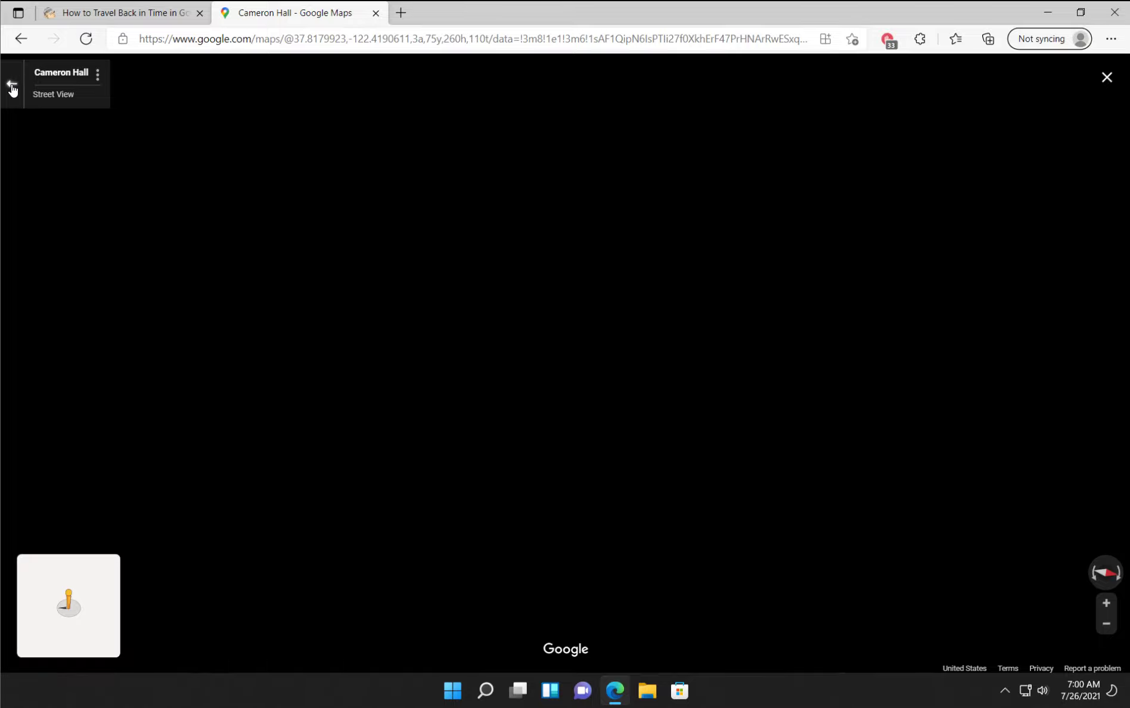
{"action": "left_click", "coordinate": [19, 40]}
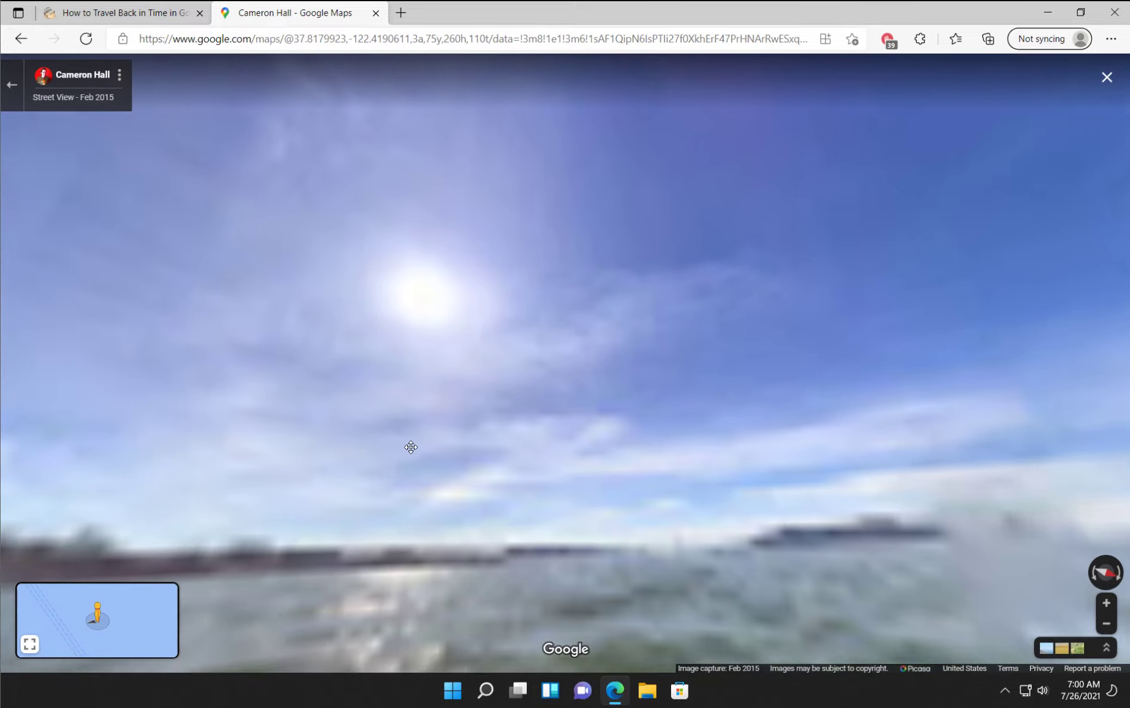
{"action": "left_click_drag", "start_coordinate": [410, 446], "coordinate": [448, 311]}
{"action": "left_click", "coordinate": [18, 86]}
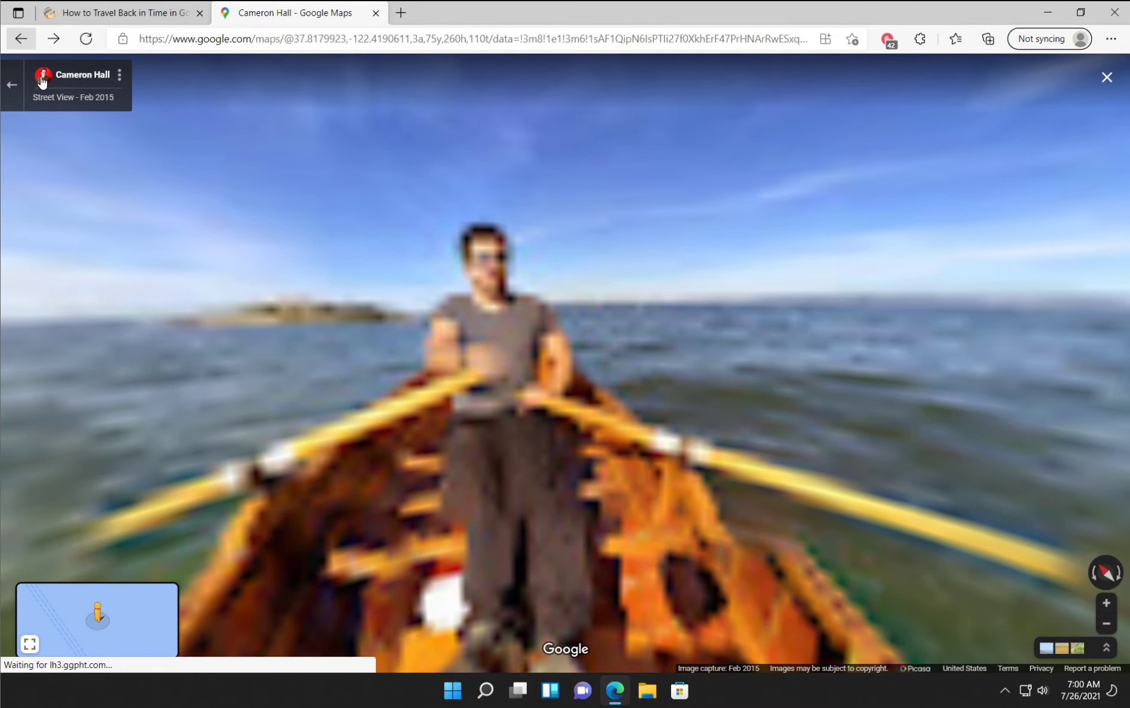
{"action": "left_click", "coordinate": [20, 40]}
Close the Cameron Hall tab and search 'San Francisco, CA' in the other Maps tab.
{"action": "middle_click", "coordinate": [271, 13]}
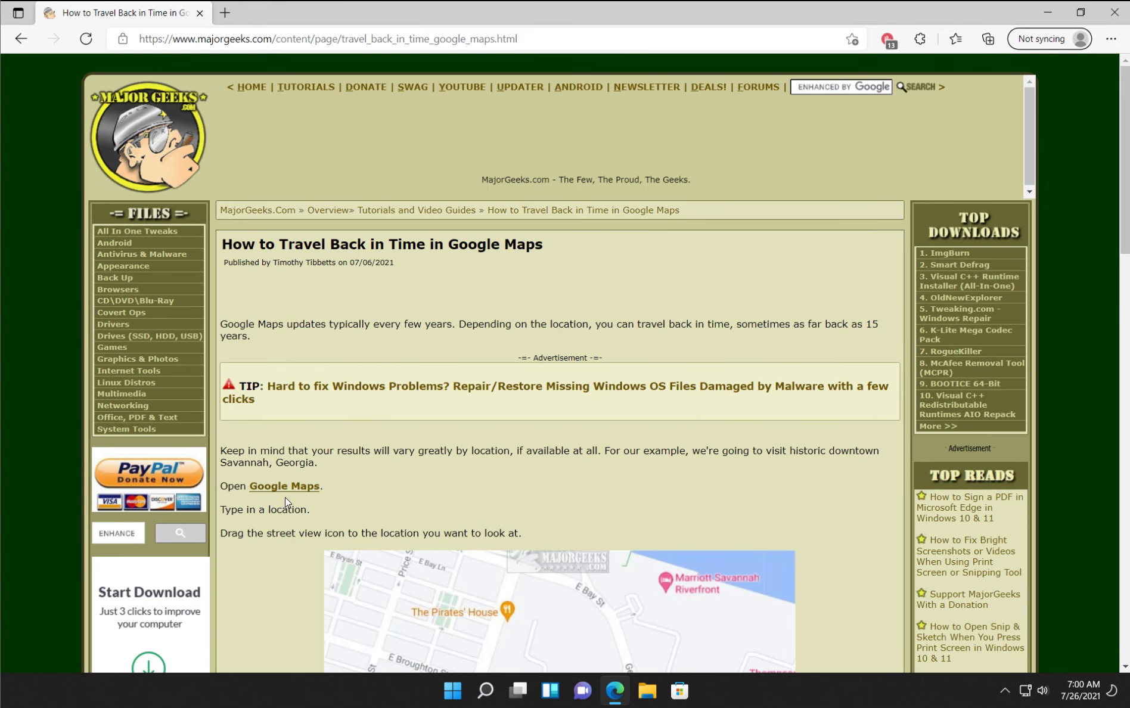
{"action": "key", "text": "ctrl+Tab"}
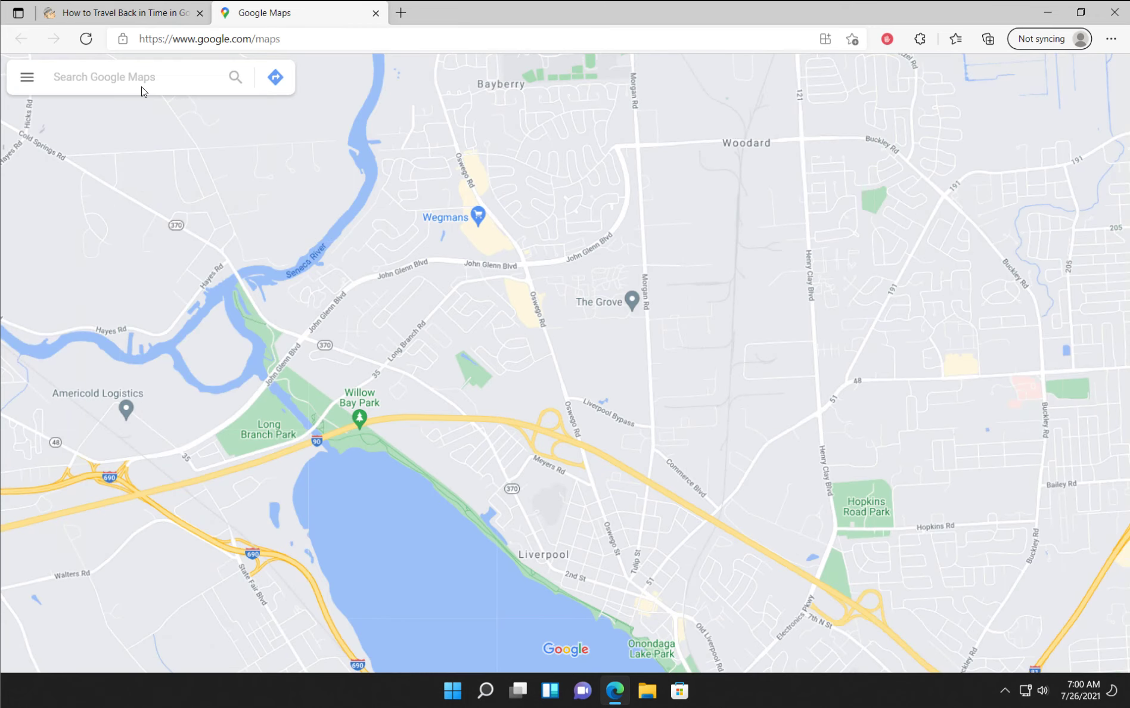
{"action": "left_click", "coordinate": [116, 76]}
{"action": "type", "text": "san"}
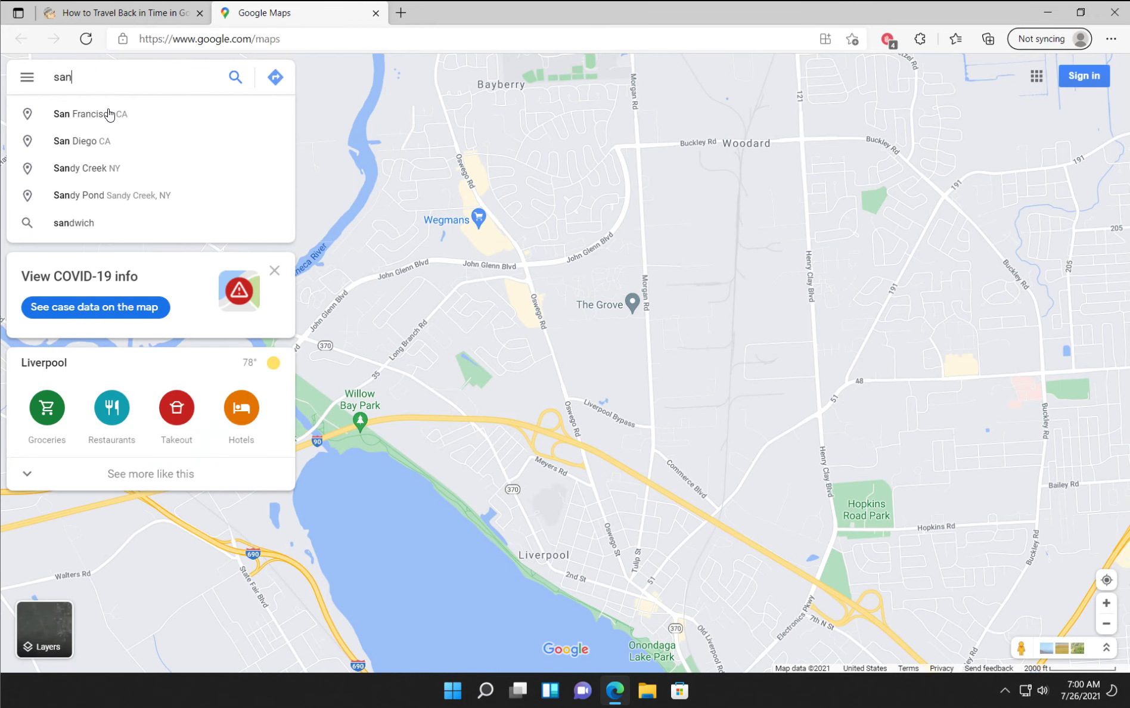
{"action": "left_click", "coordinate": [107, 113]}
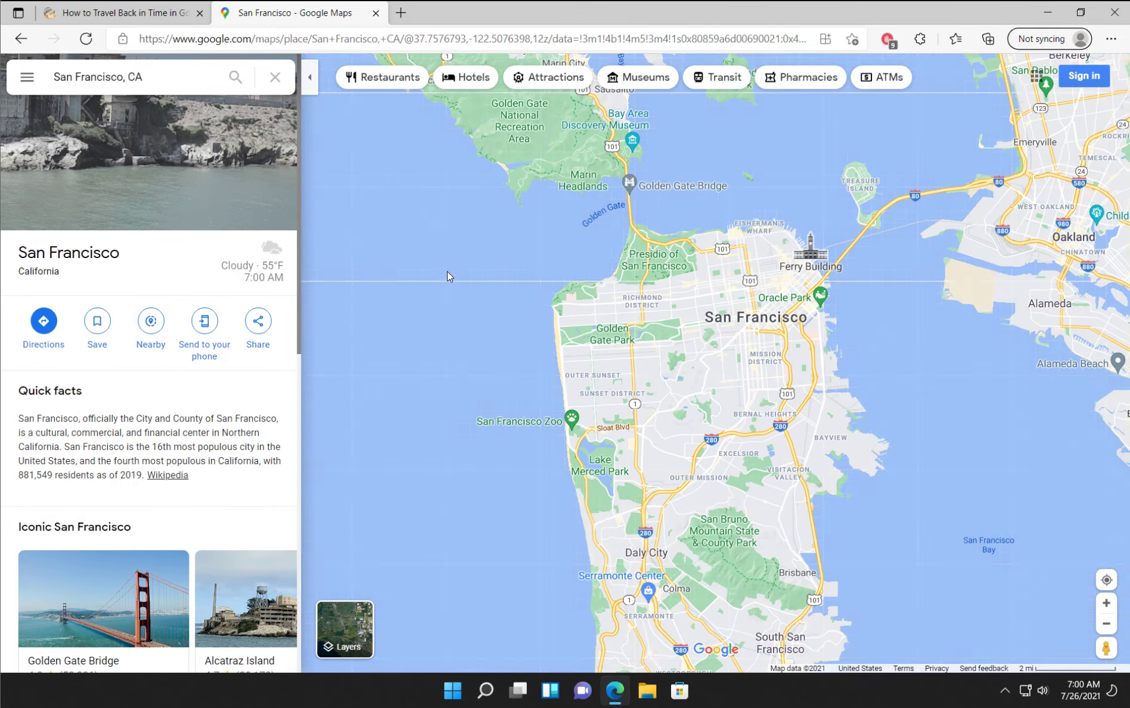
Zoom in on the Palace of Fine Arts and enter Street View on El Camino Real.
{"action": "scroll", "coordinate": [642, 269], "scroll_direction": "up", "scroll_amount": 5}
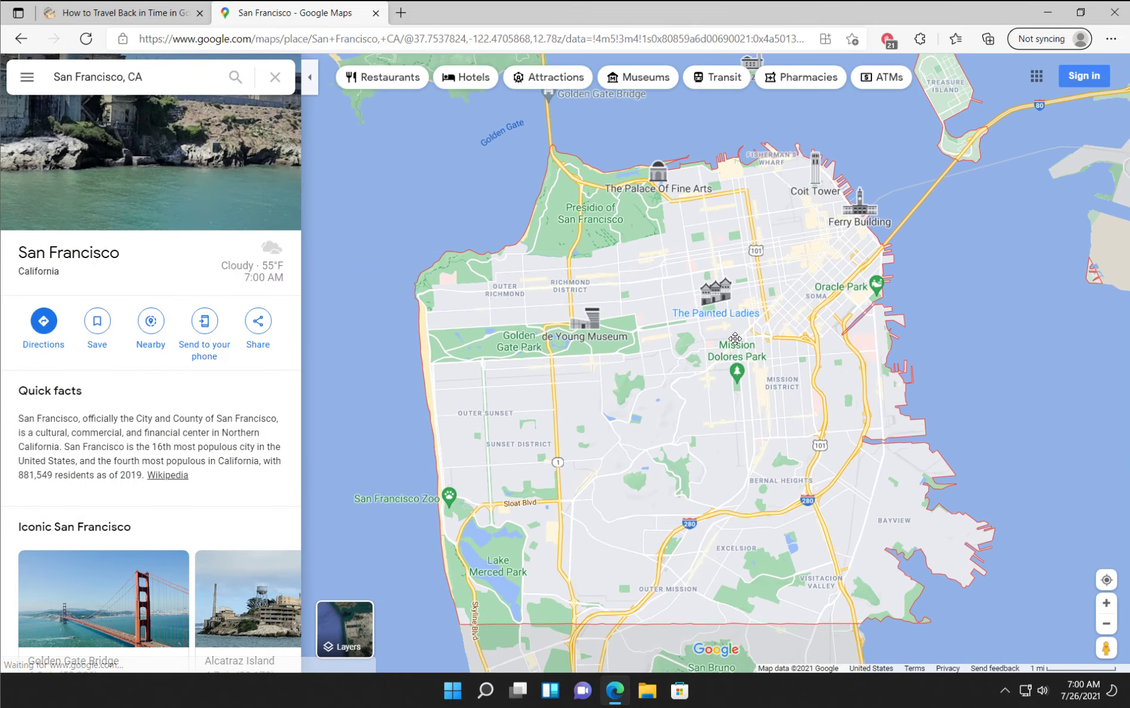
{"action": "scroll", "coordinate": [642, 270], "scroll_direction": "up", "scroll_amount": 8}
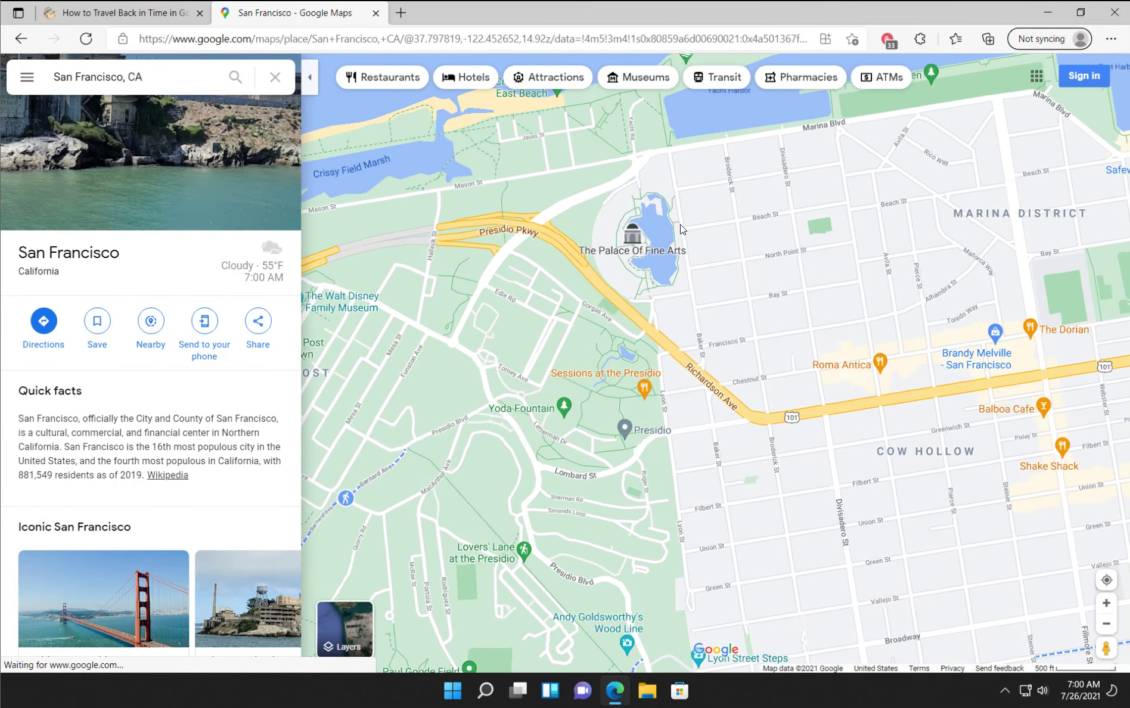
{"action": "left_click_drag", "start_coordinate": [720, 327], "coordinate": [795, 393]}
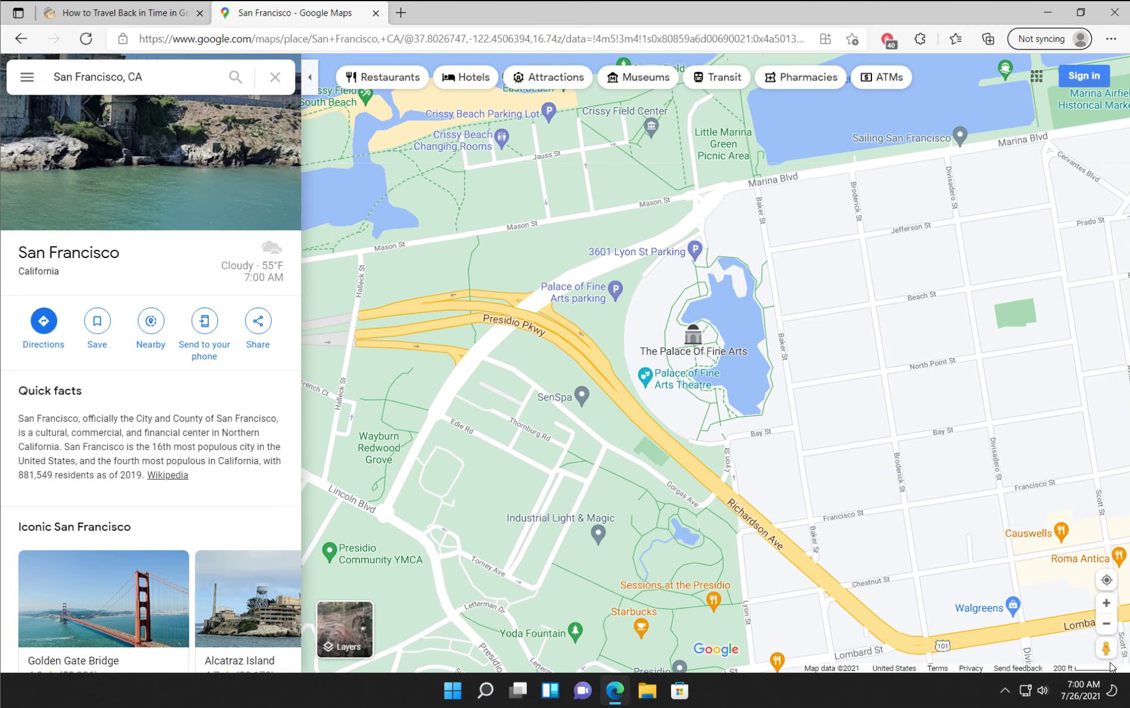
{"action": "left_click_drag", "start_coordinate": [1106, 648], "coordinate": [622, 186]}
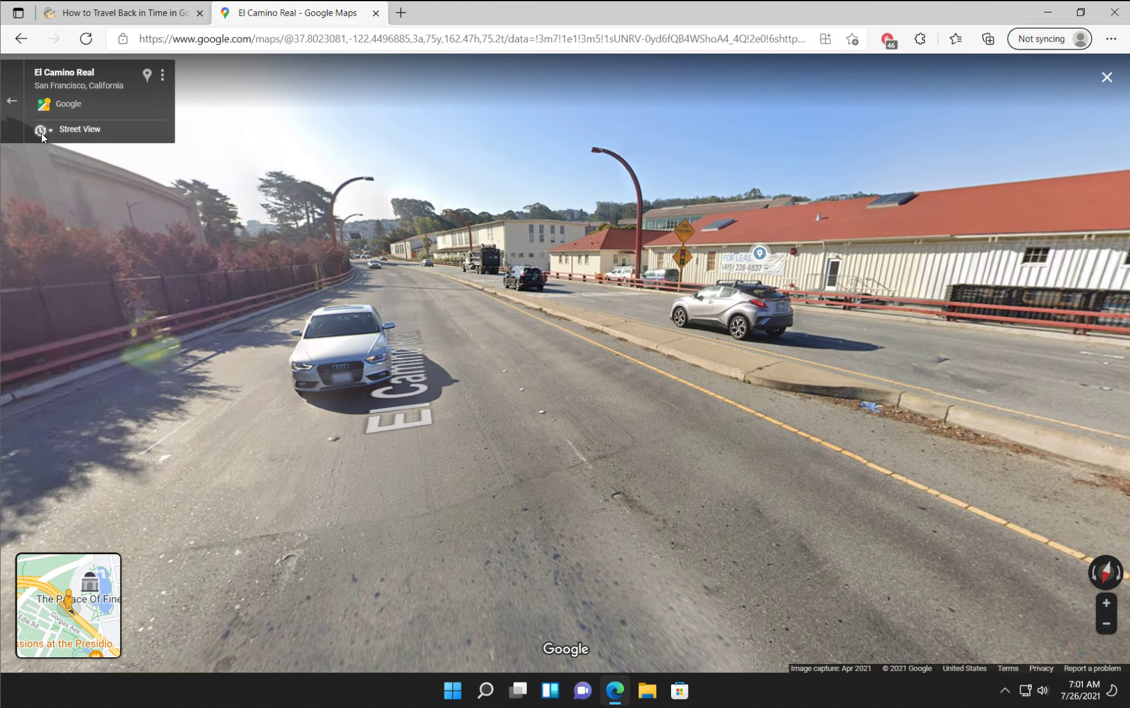
Step through the Oct 2015, Jun 2017 and Apr 2021 imagery on the timeline.
{"action": "left_click", "coordinate": [43, 129]}
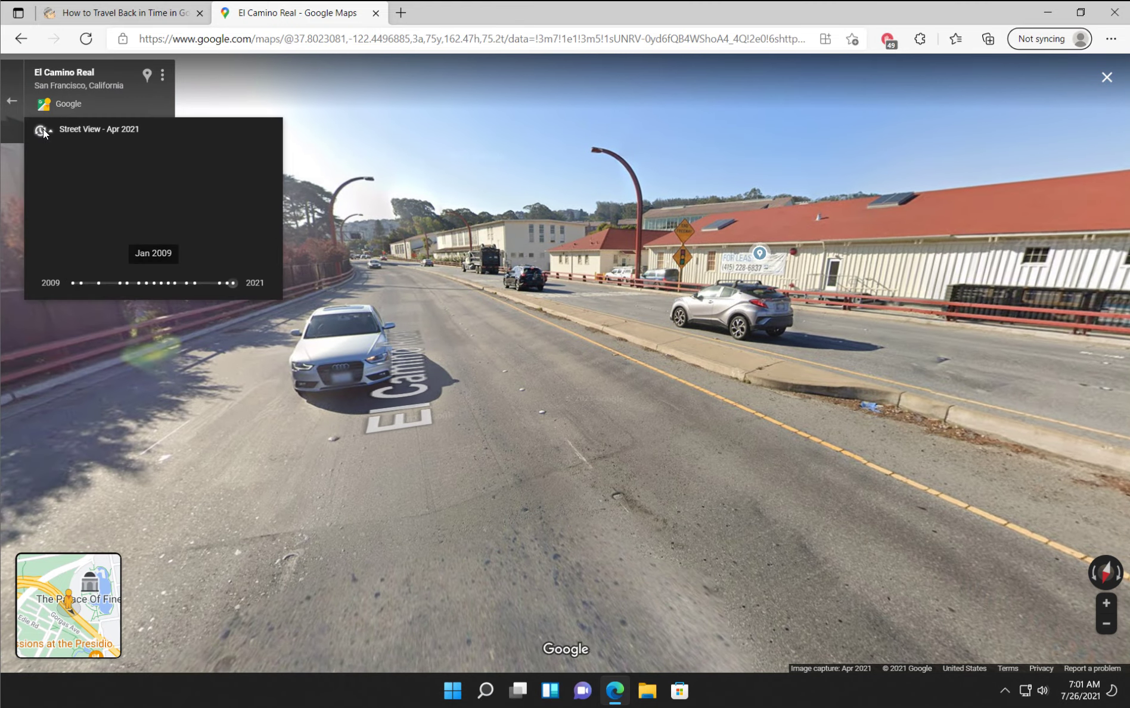
{"action": "left_click", "coordinate": [157, 285]}
{"action": "left_click", "coordinate": [188, 227]}
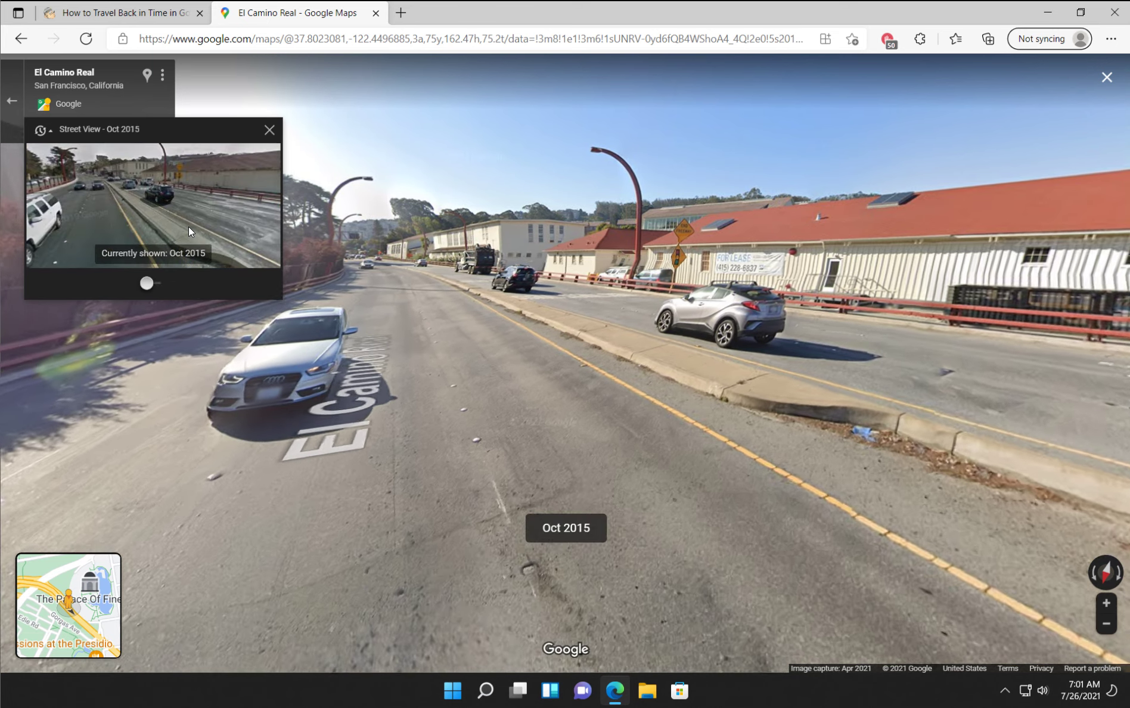
{"action": "left_click", "coordinate": [180, 283]}
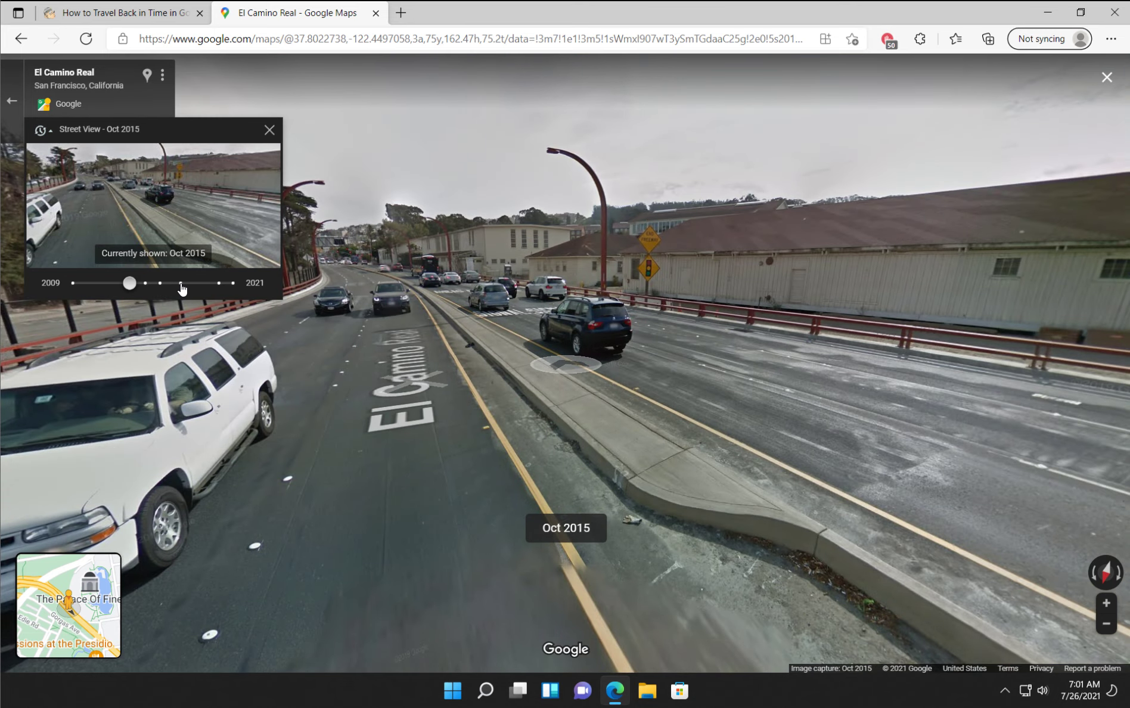
{"action": "left_click", "coordinate": [217, 219]}
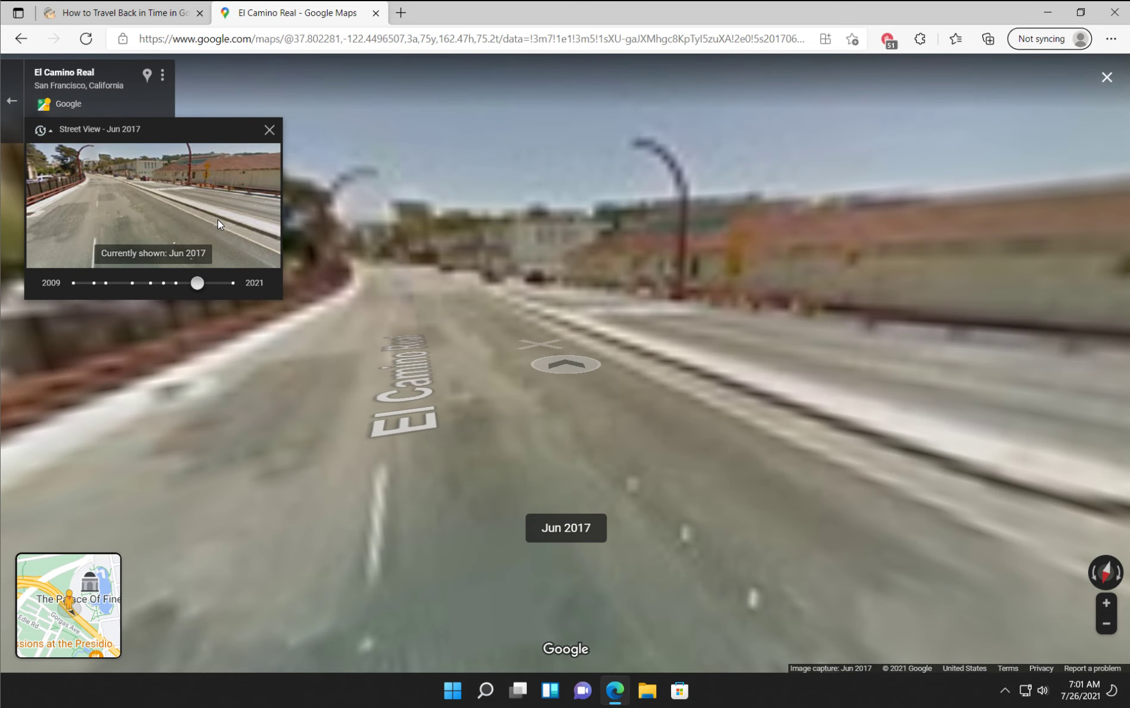
{"action": "left_click", "coordinate": [233, 283]}
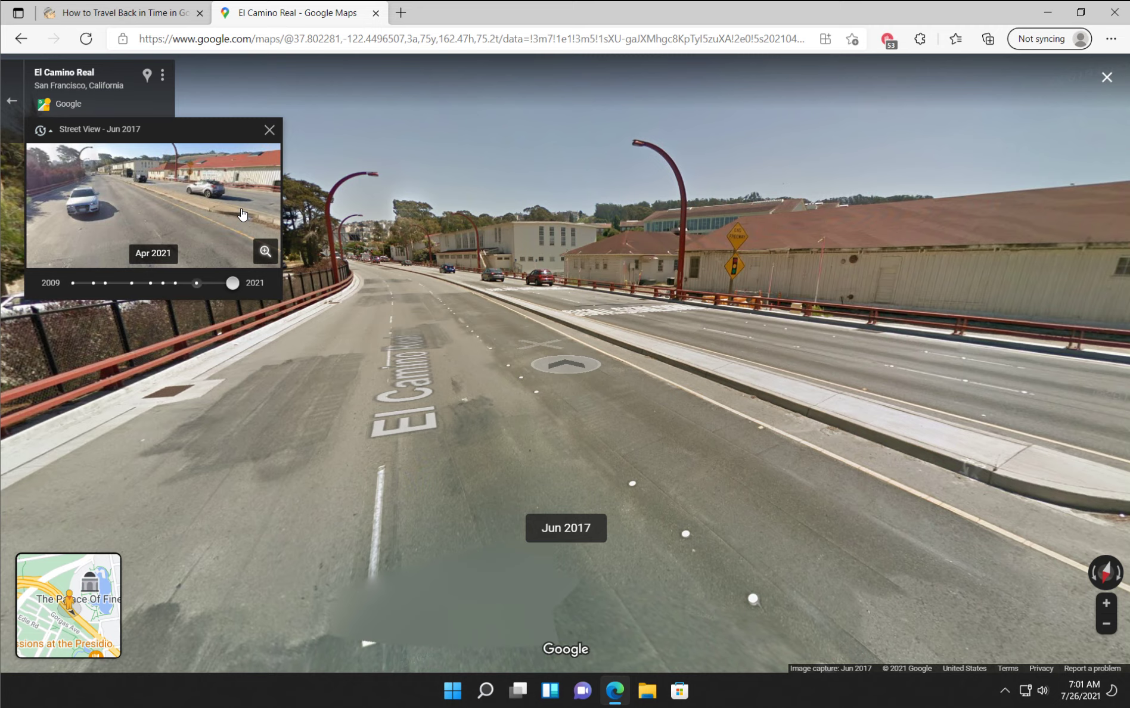
{"action": "left_click", "coordinate": [240, 210]}
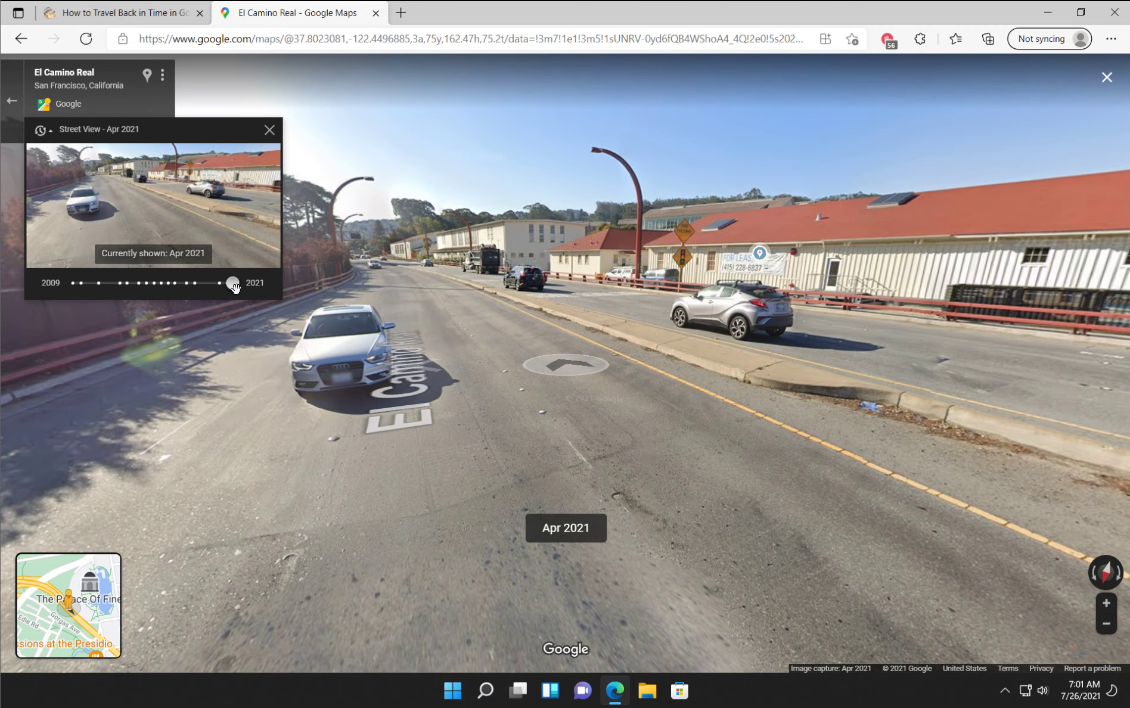
View the Jan 2009 imagery, return to Apr 2021, and go back to the article.
{"action": "left_click", "coordinate": [72, 282]}
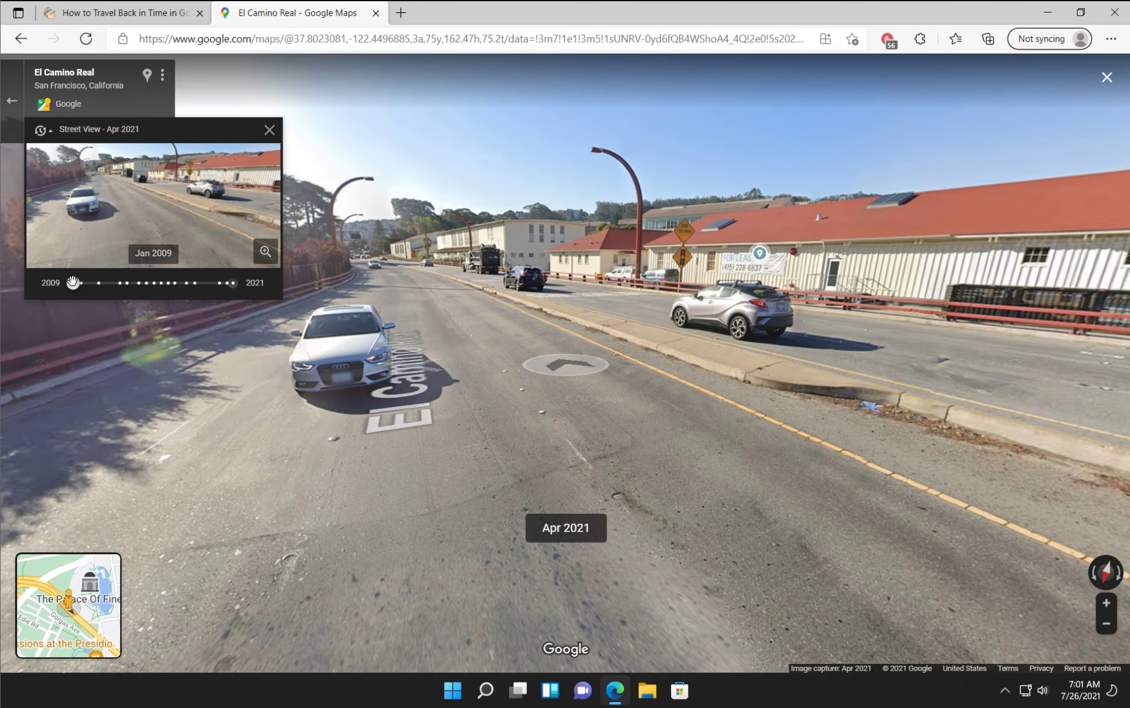
{"action": "left_click", "coordinate": [117, 225]}
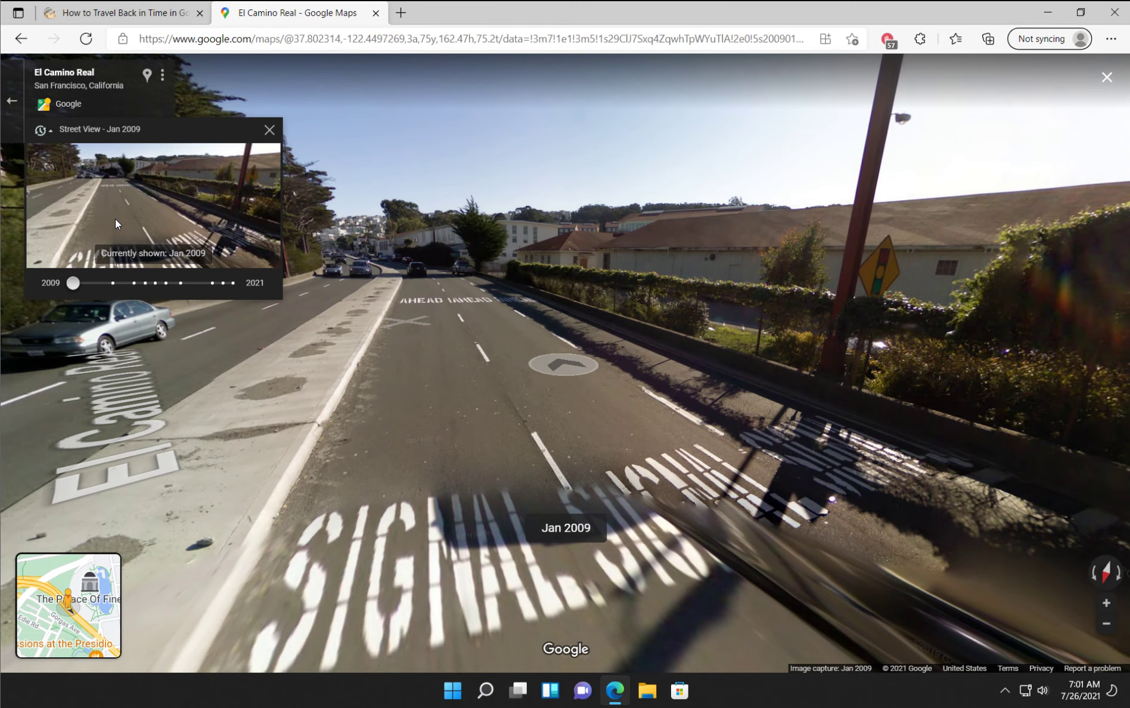
{"action": "left_click", "coordinate": [232, 282]}
{"action": "left_click", "coordinate": [231, 224]}
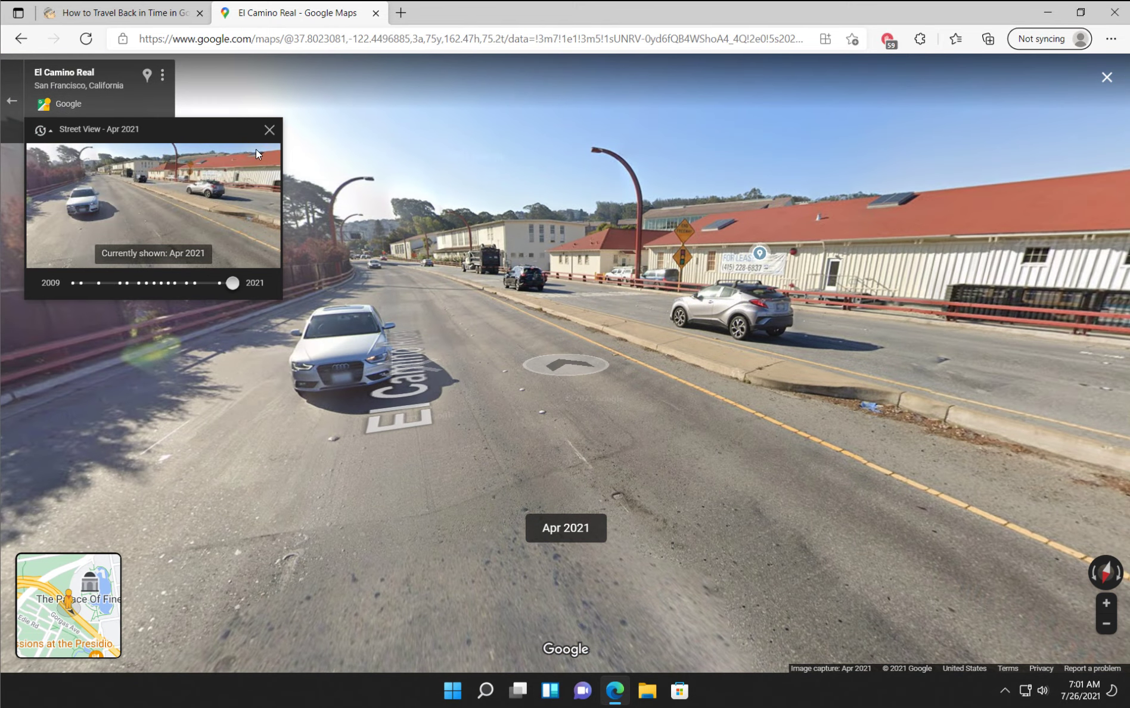
{"action": "left_click", "coordinate": [270, 130]}
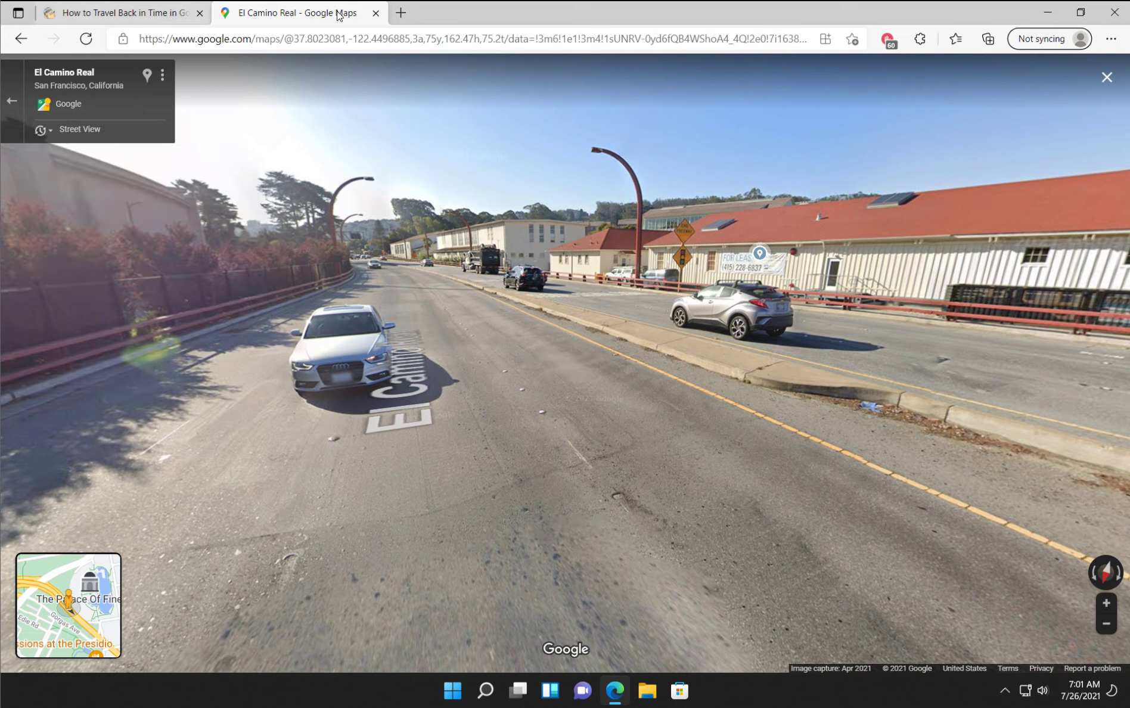
{"action": "left_click", "coordinate": [120, 13]}
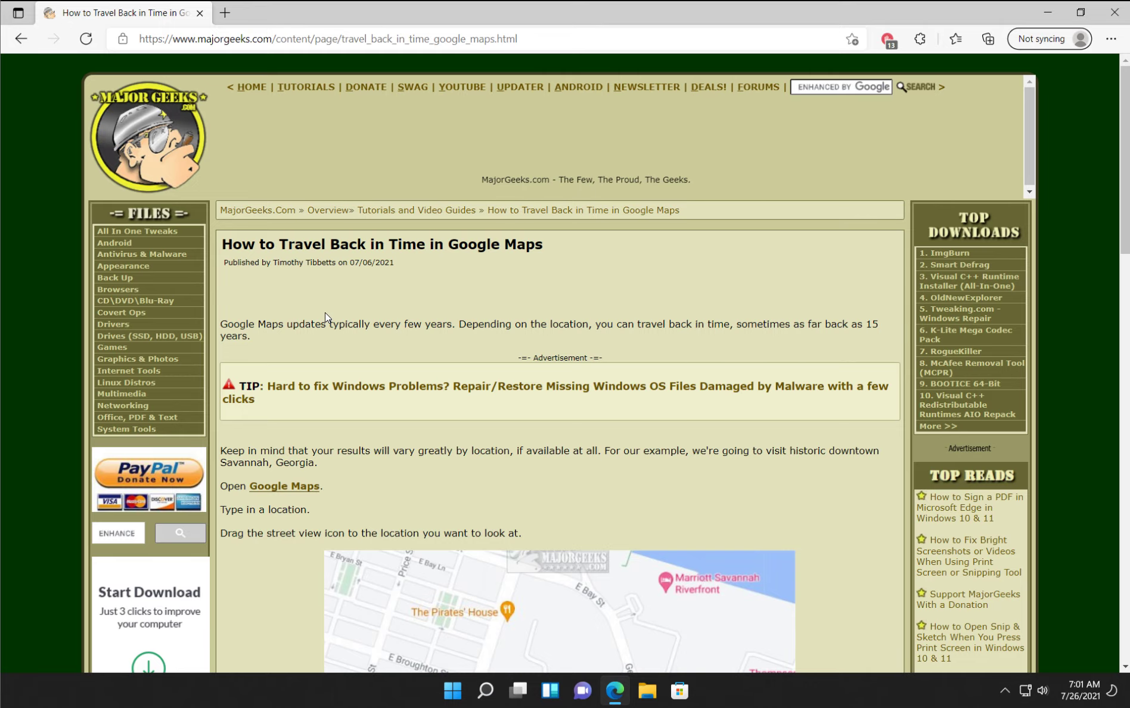
Scroll down through the 'How to Travel Back in Time in Google Maps' steps and back to the top.
{"action": "scroll", "coordinate": [325, 312], "scroll_direction": "down", "scroll_amount": 10}
{"action": "scroll", "coordinate": [325, 308], "scroll_direction": "down", "scroll_amount": 6}
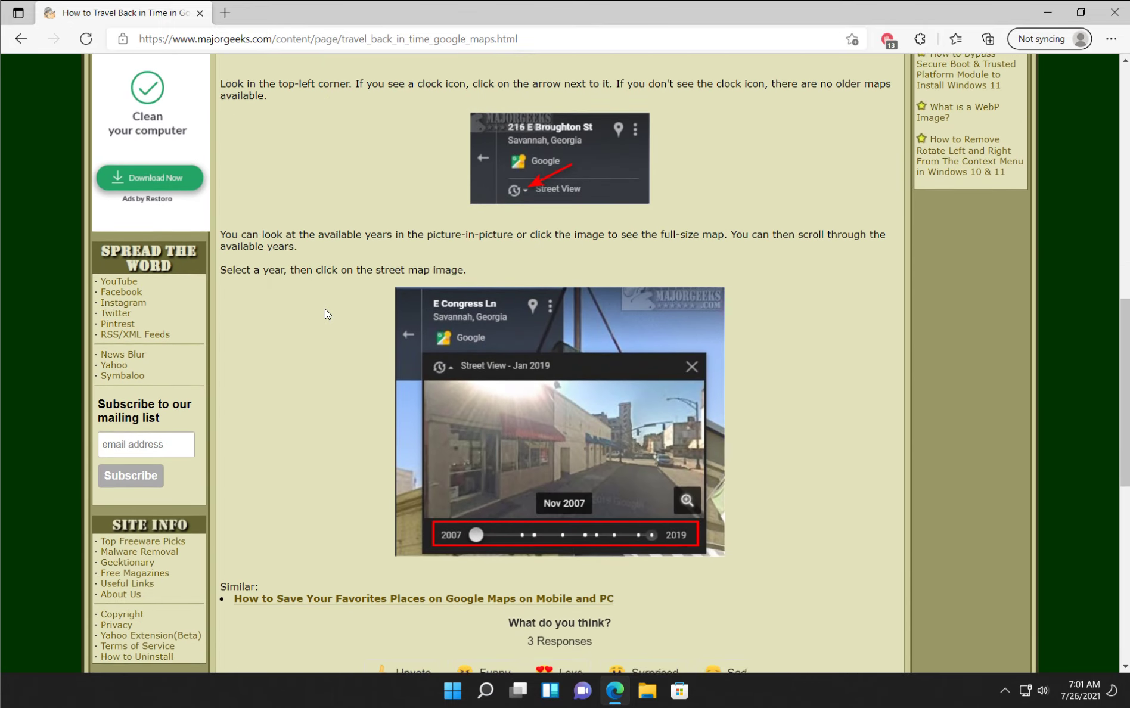
{"action": "scroll", "coordinate": [323, 308], "scroll_direction": "up", "scroll_amount": 13}
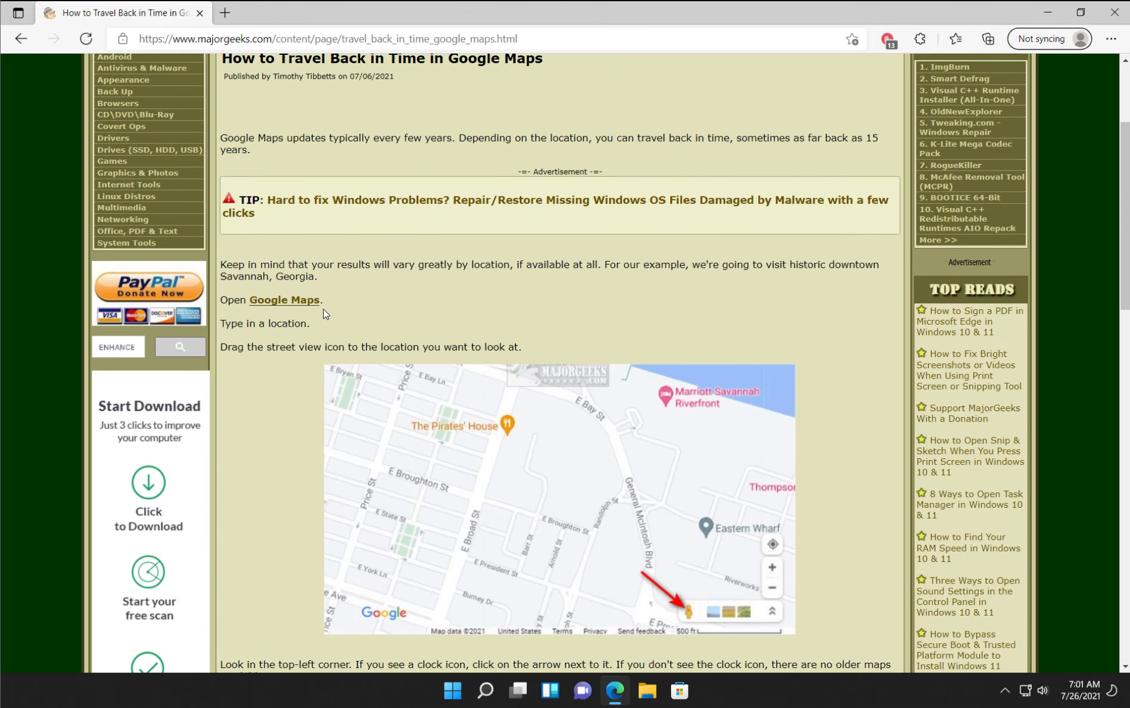
{"action": "scroll", "coordinate": [323, 308], "scroll_direction": "up", "scroll_amount": 3}
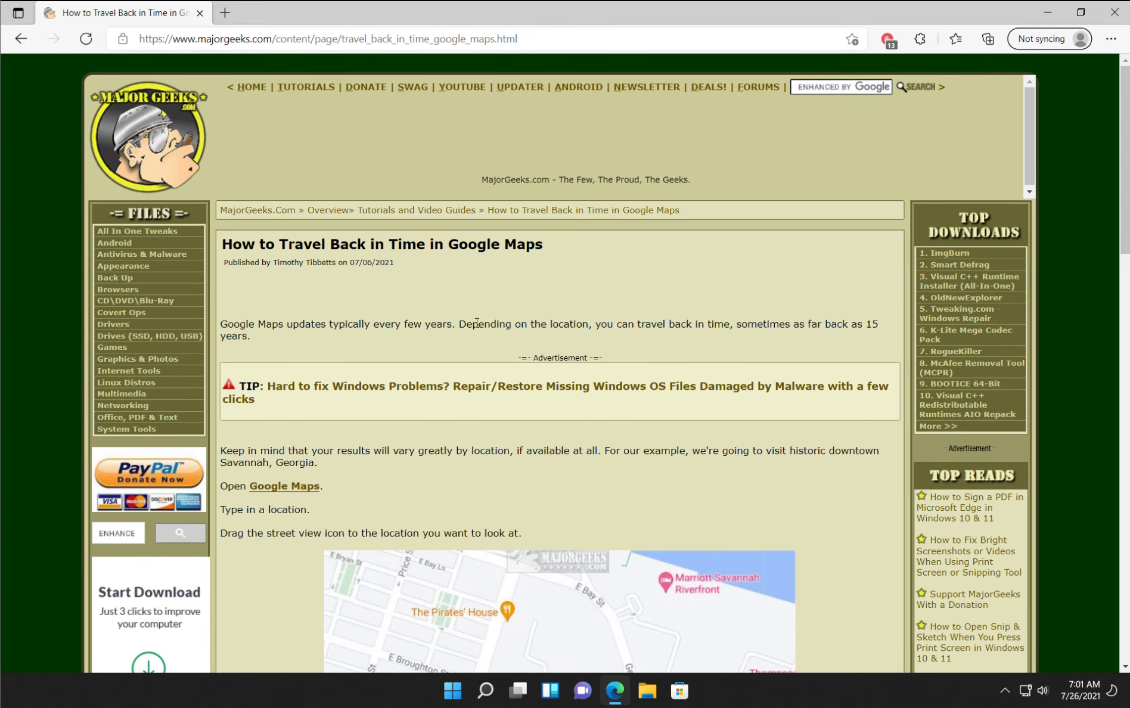